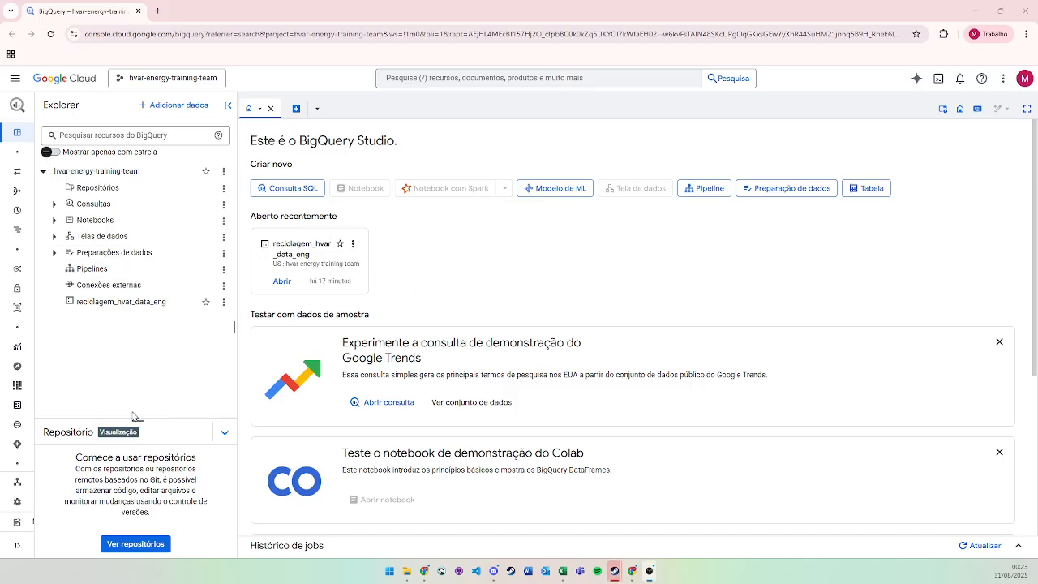
Collapse the Repositório pane and switch to the Coffe_sales workbook in Excel
left_click(225, 433)
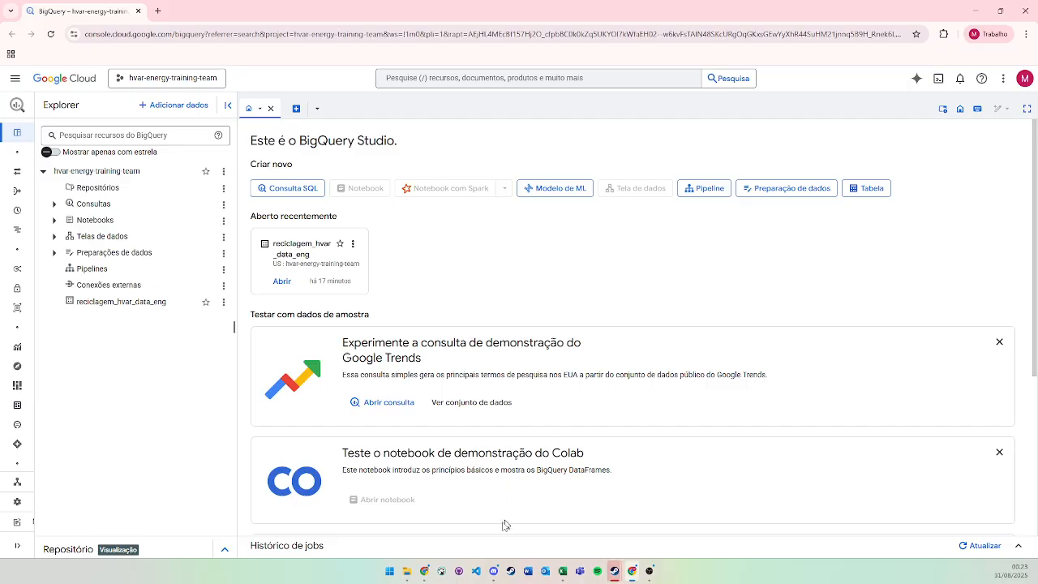
left_click(407, 571)
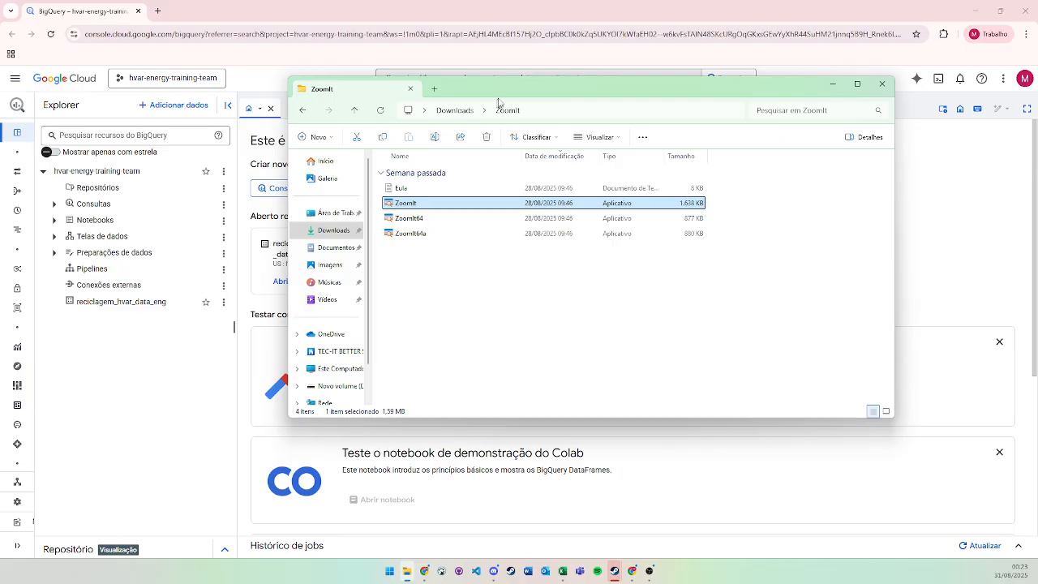
left_click_drag(515, 89, 0, 91)
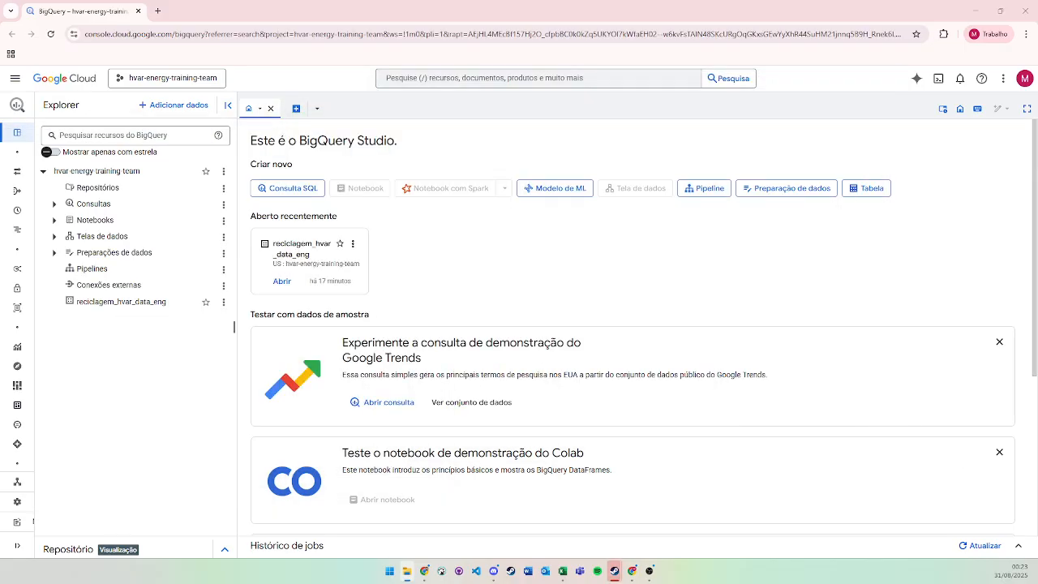
key("alt+Tab")
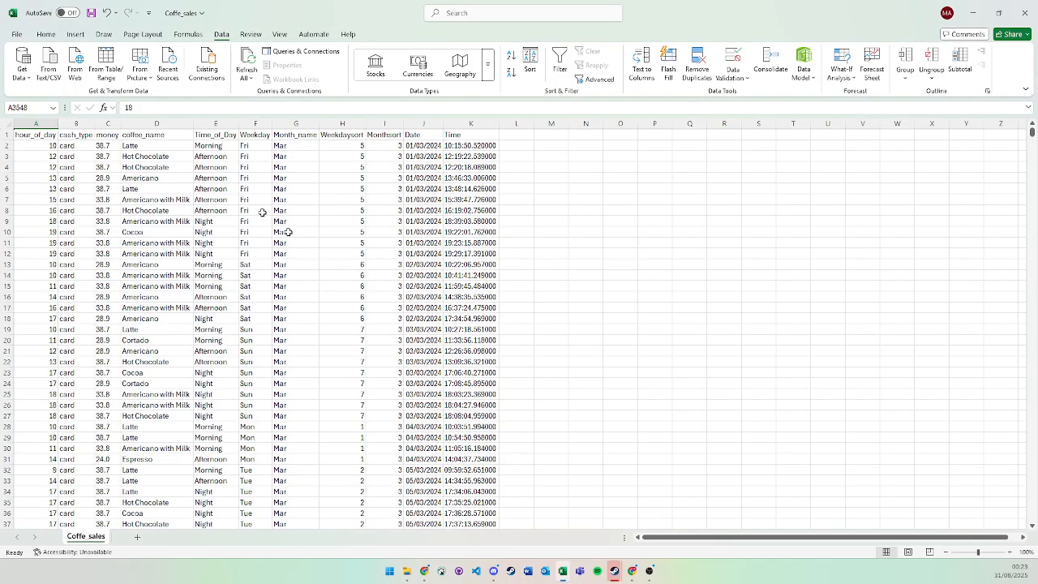
Widen the hour_of_day column to examine the Coffe_sales data columns, and return to BigQuery
left_click_drag(60, 124, 118, 123)
left_click(97, 136)
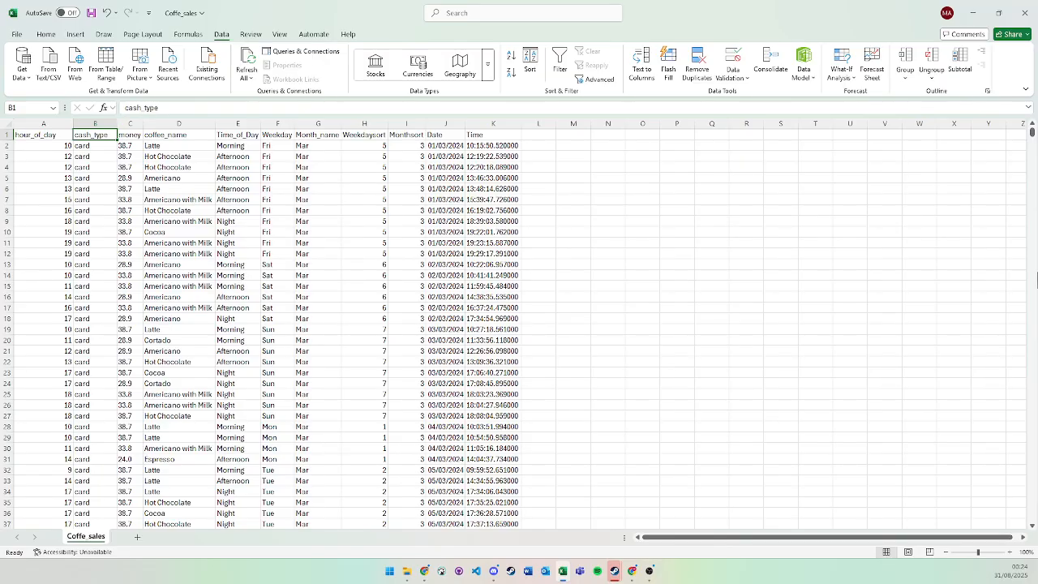
left_click(973, 13)
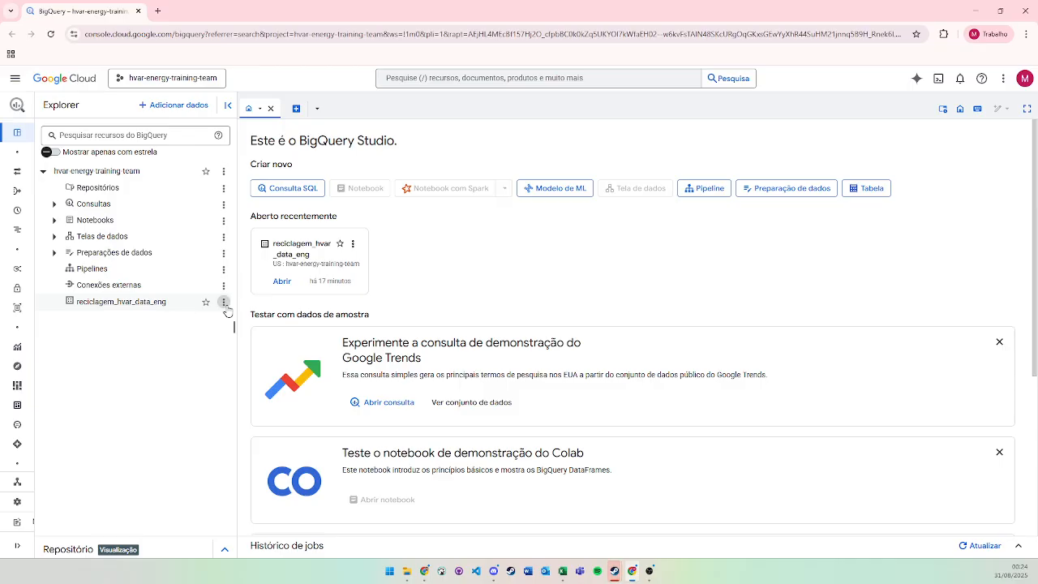
Start creating a table in the reciclagem_hvar_data_eng dataset with Fazer upload as its source
left_click(225, 305)
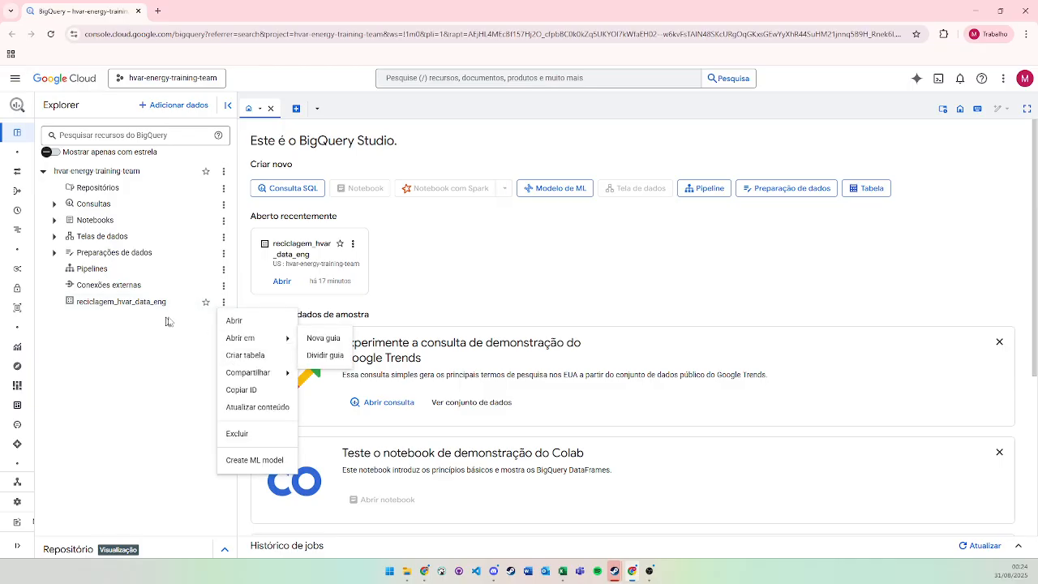
mouse_move(248, 375)
left_click(245, 355)
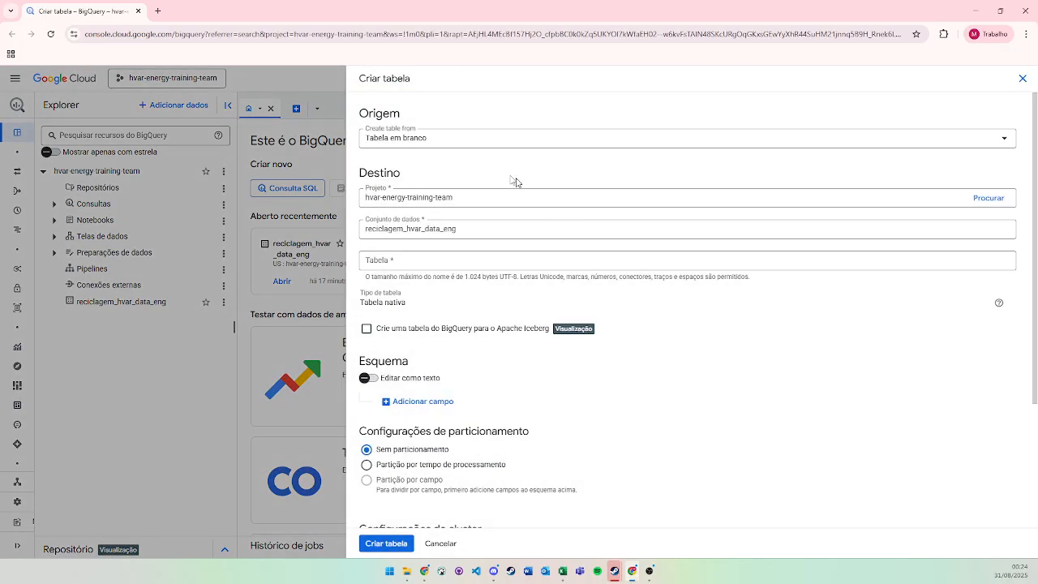
left_click(432, 141)
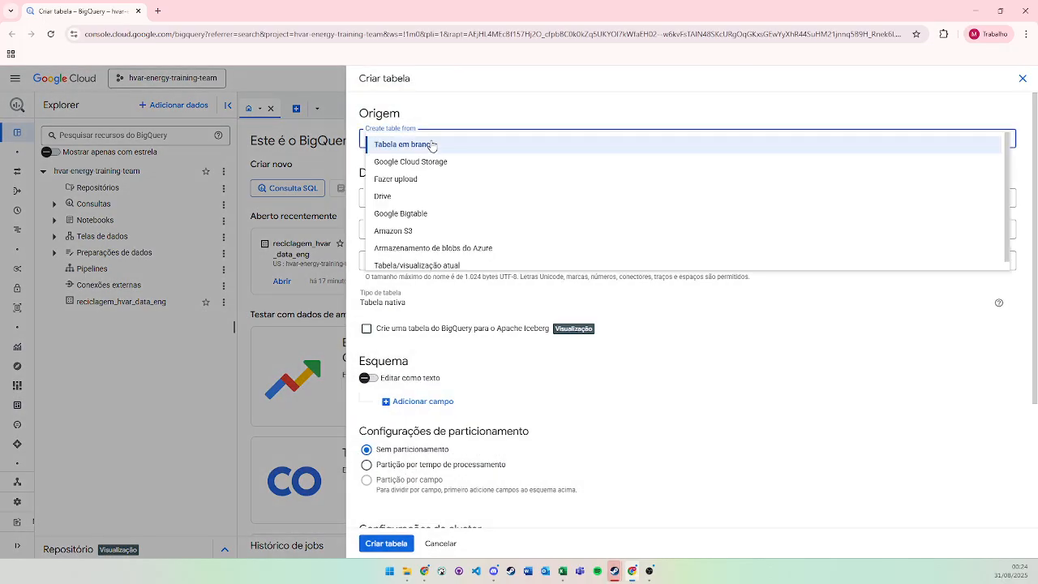
left_click(466, 180)
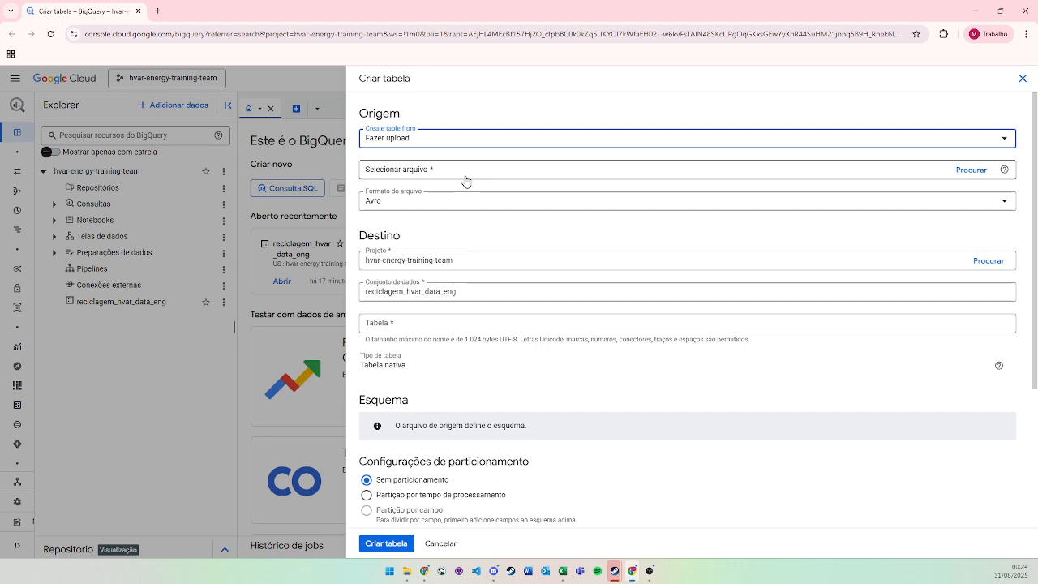
Choose the Coffe_sales CSV file from the Downloads folder as the file to upload
left_click(466, 178)
left_click(435, 170)
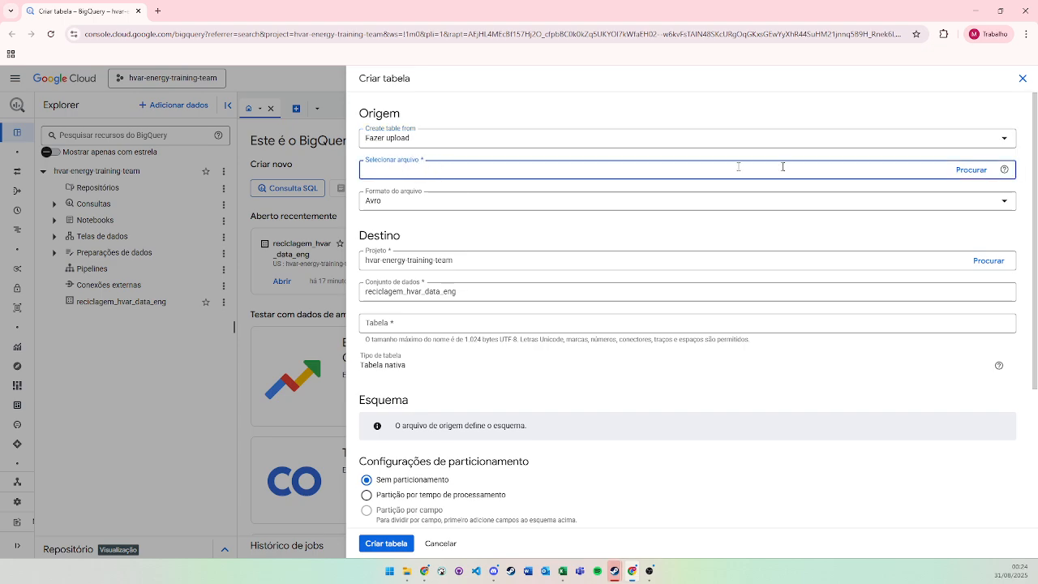
left_click(956, 172)
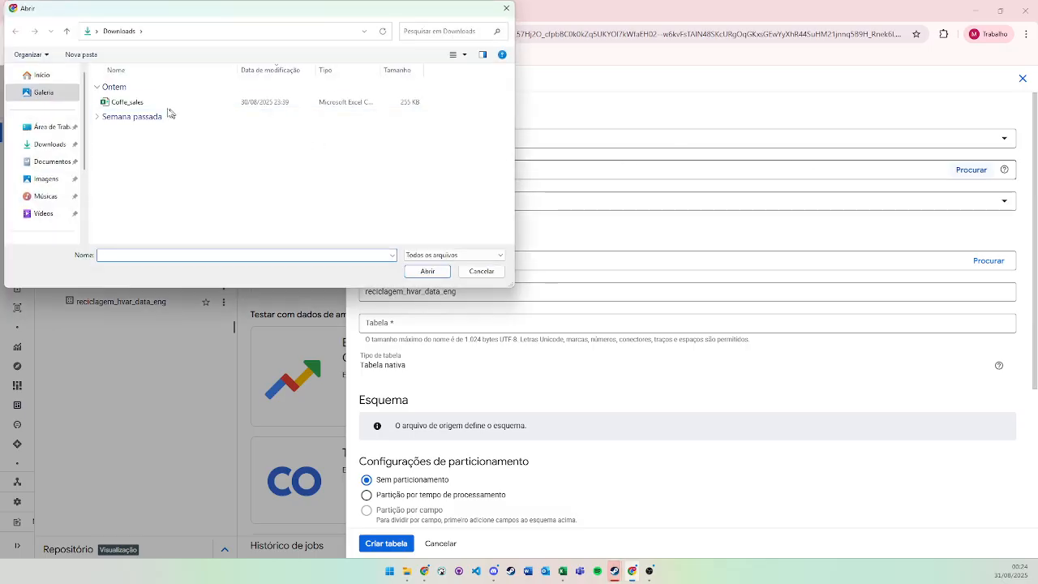
left_click(167, 104)
left_click(418, 272)
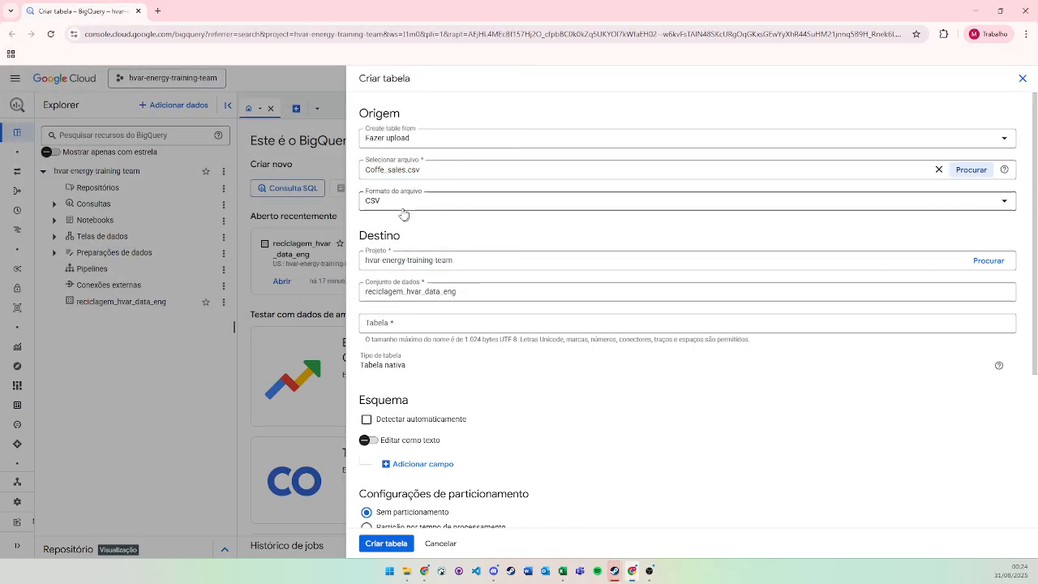
Name the table sales_coffe and enable automatic schema detection
scroll(446, 235, "down", 1)
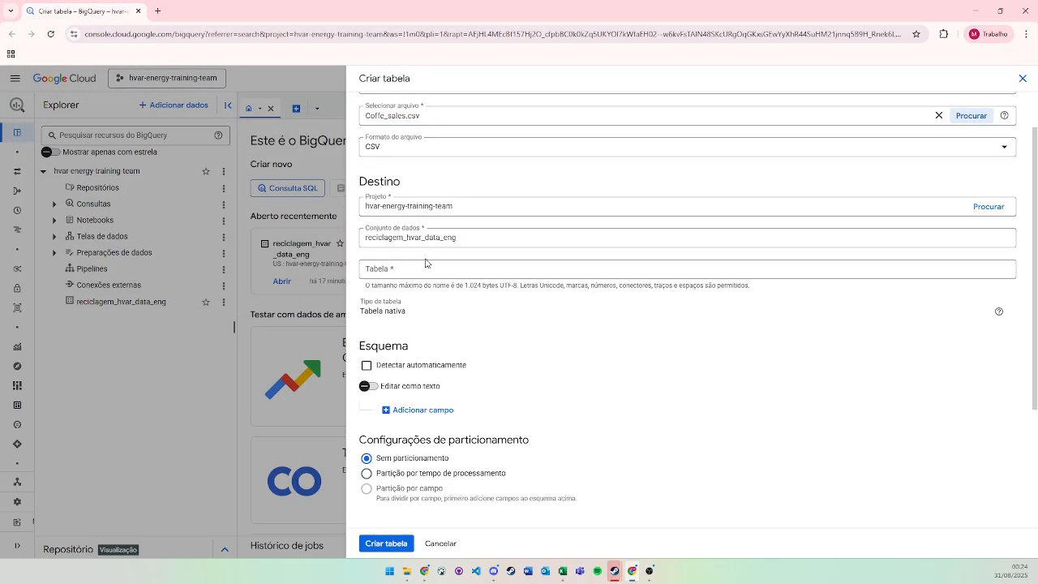
left_click(446, 269)
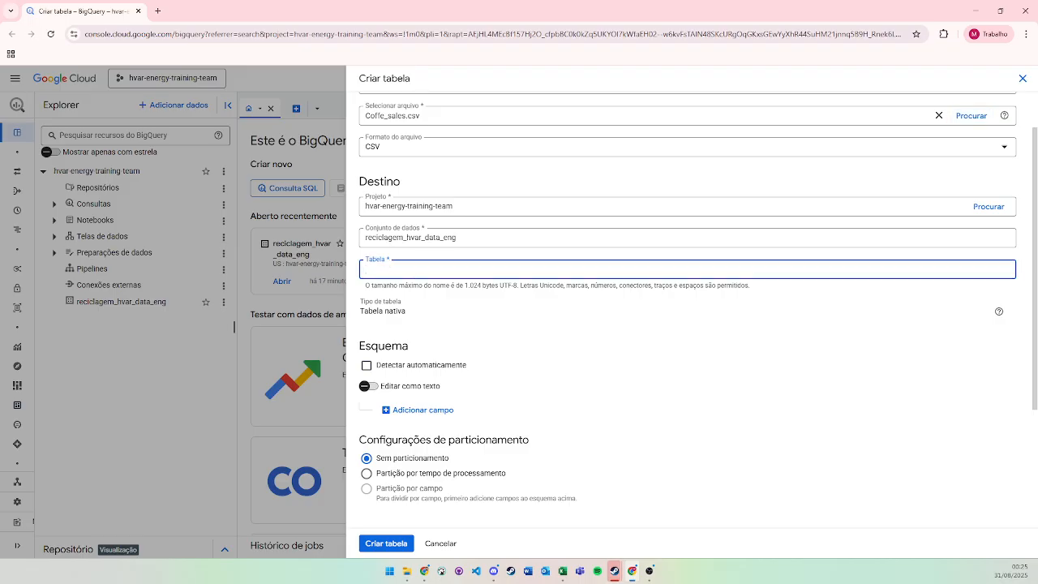
type("sales_coffe")
scroll(400, 341, "down", 1)
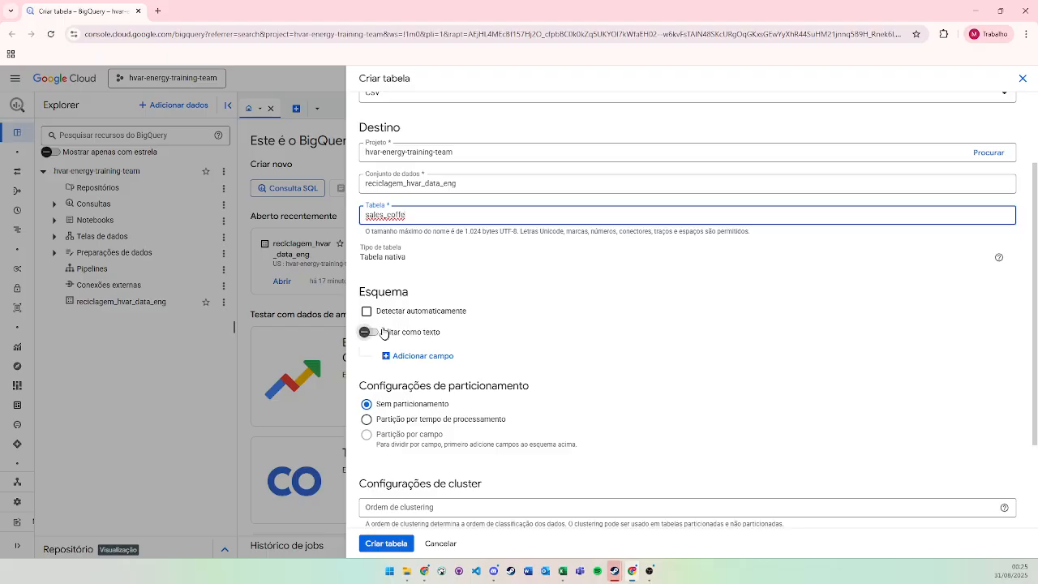
left_click(368, 311)
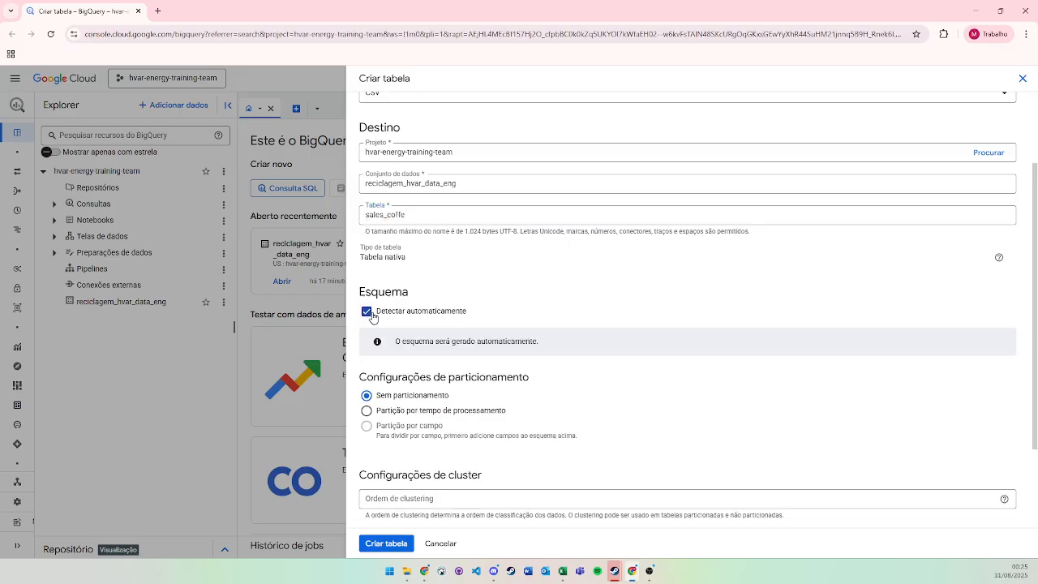
scroll(428, 308, "down", 1)
scroll(446, 318, "down", 1)
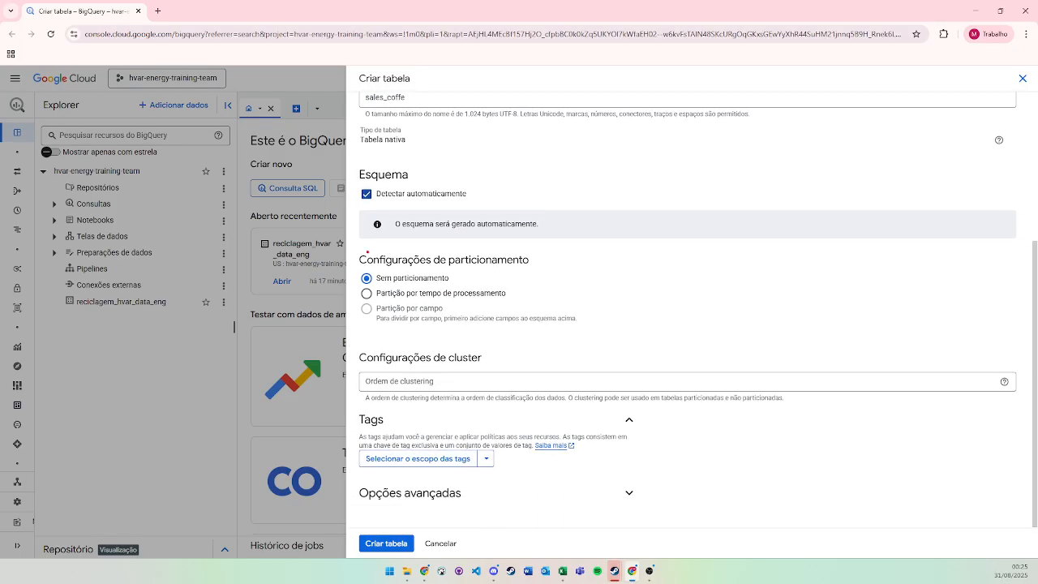
mouse_move(357, 250)
left_mouse_down()
mouse_move(600, 246)
mouse_move(629, 336)
mouse_move(471, 365)
left_mouse_up()
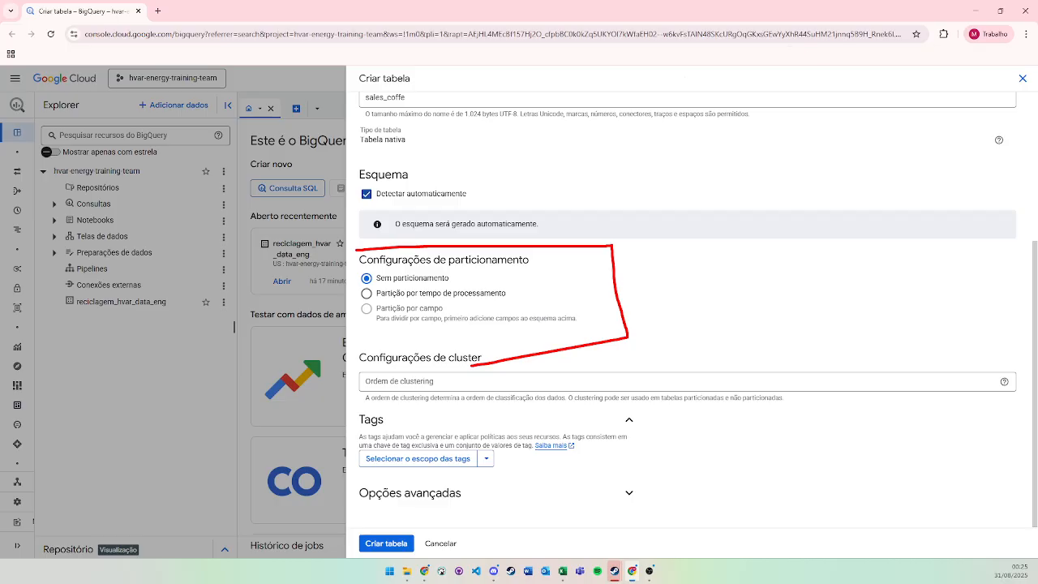
left_click_drag(650, 142, 688, 175)
mouse_move(655, 138)
left_mouse_down()
mouse_move(642, 144)
mouse_move(804, 134)
mouse_move(791, 150)
mouse_move(831, 190)
mouse_move(953, 134)
mouse_move(843, 121)
mouse_move(953, 135)
left_mouse_up()
left_click_drag(853, 131, 852, 183)
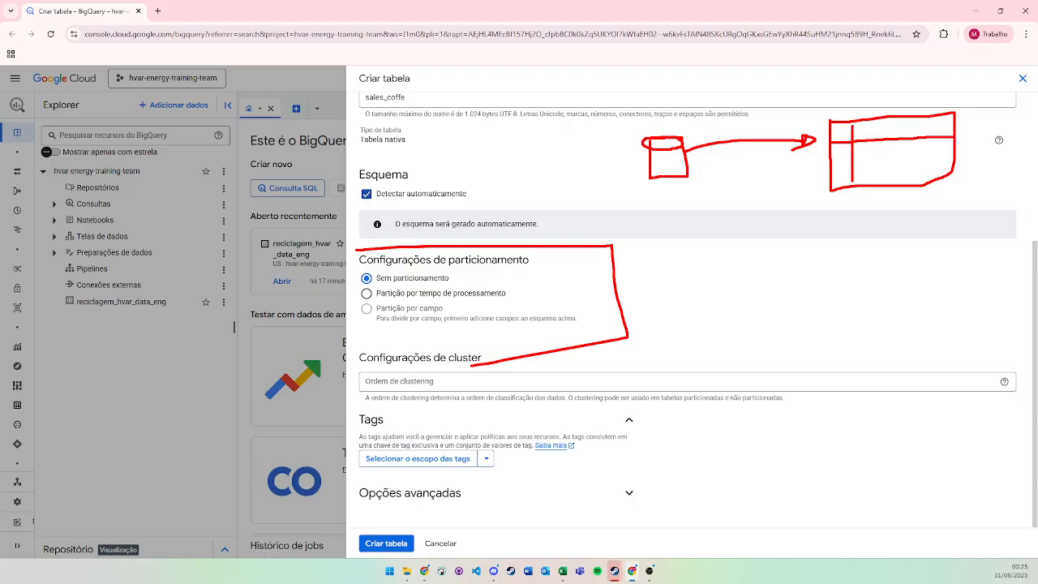
left_click_drag(880, 118, 881, 178)
left_click_drag(910, 120, 910, 176)
left_click_drag(931, 120, 930, 178)
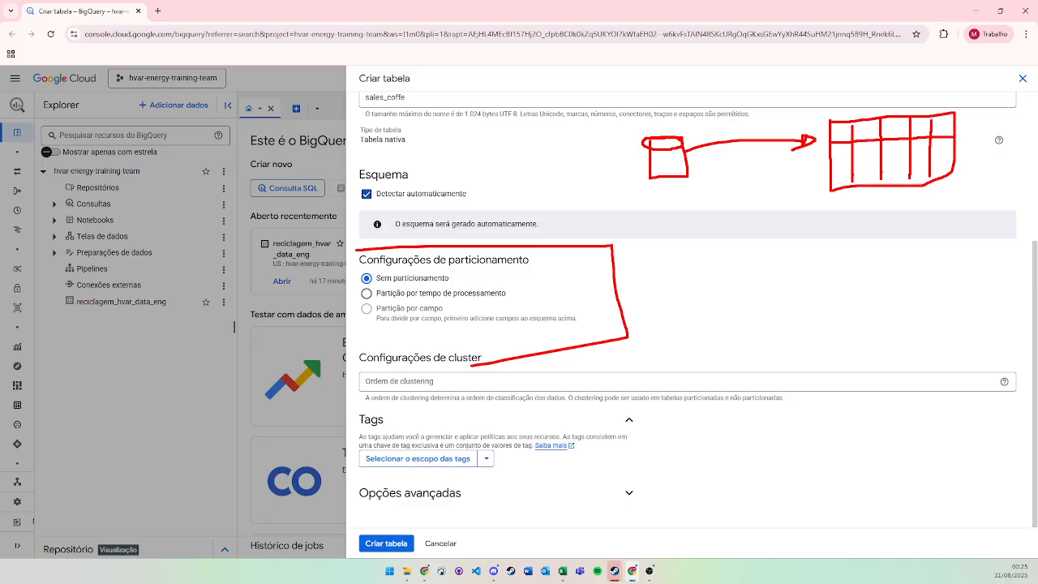
left_click_drag(833, 159, 957, 151)
left_click_drag(964, 111, 964, 191)
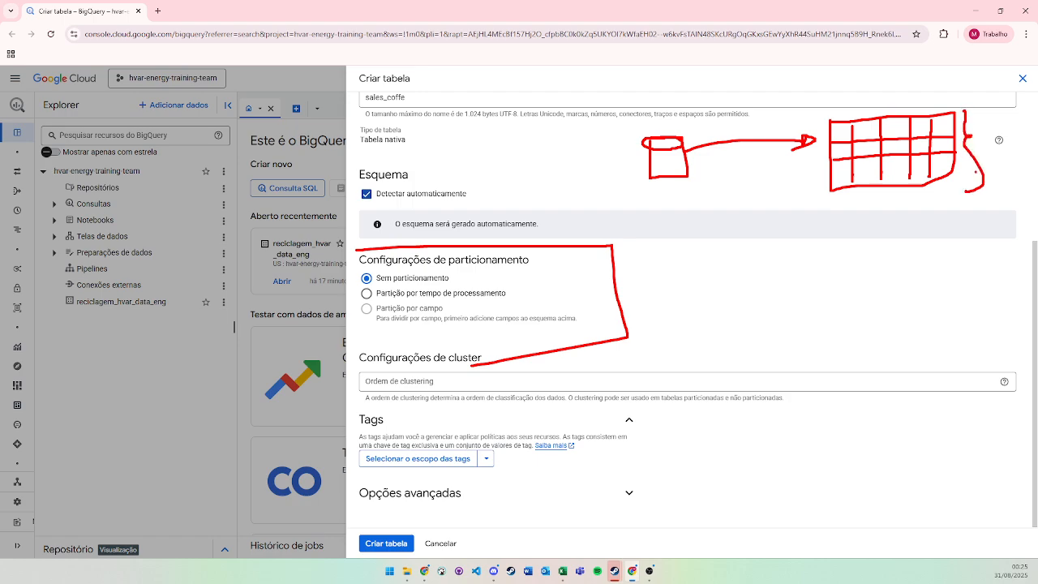
mouse_move(978, 139)
left_mouse_down()
mouse_move(937, 248)
mouse_move(773, 287)
mouse_move(793, 274)
left_mouse_up()
mouse_move(698, 325)
left_mouse_down()
mouse_move(699, 363)
mouse_move(865, 352)
mouse_move(750, 313)
mouse_move(699, 324)
mouse_move(856, 329)
left_mouse_up()
left_click_drag(699, 355, 861, 340)
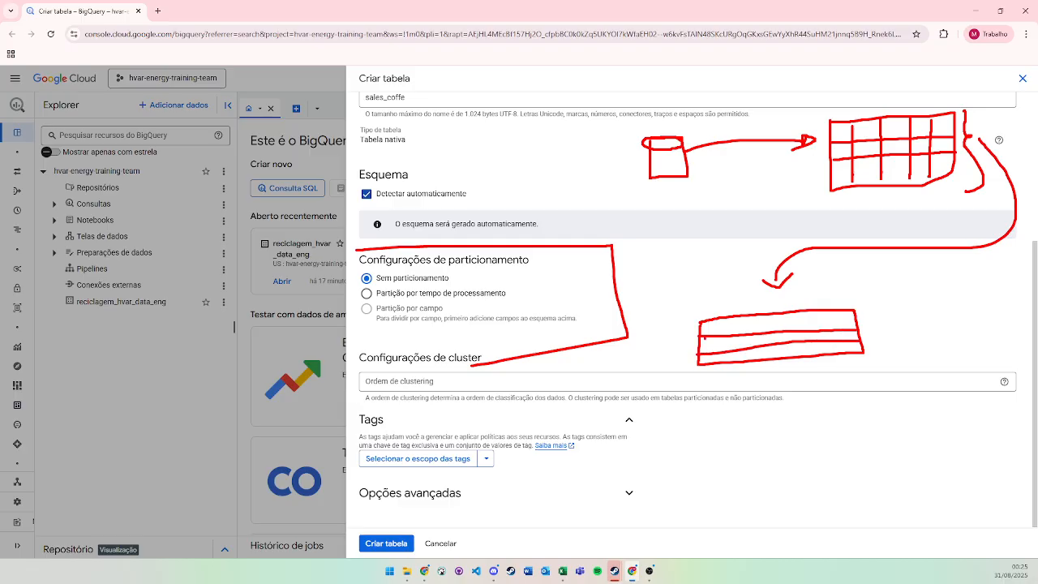
left_click_drag(719, 321, 722, 353)
left_click_drag(758, 315, 761, 354)
left_click_drag(803, 313, 808, 355)
mouse_move(864, 264)
left_mouse_down()
mouse_move(864, 279)
mouse_move(849, 283)
mouse_move(881, 276)
mouse_move(874, 298)
left_mouse_up()
left_click_drag(894, 258, 895, 278)
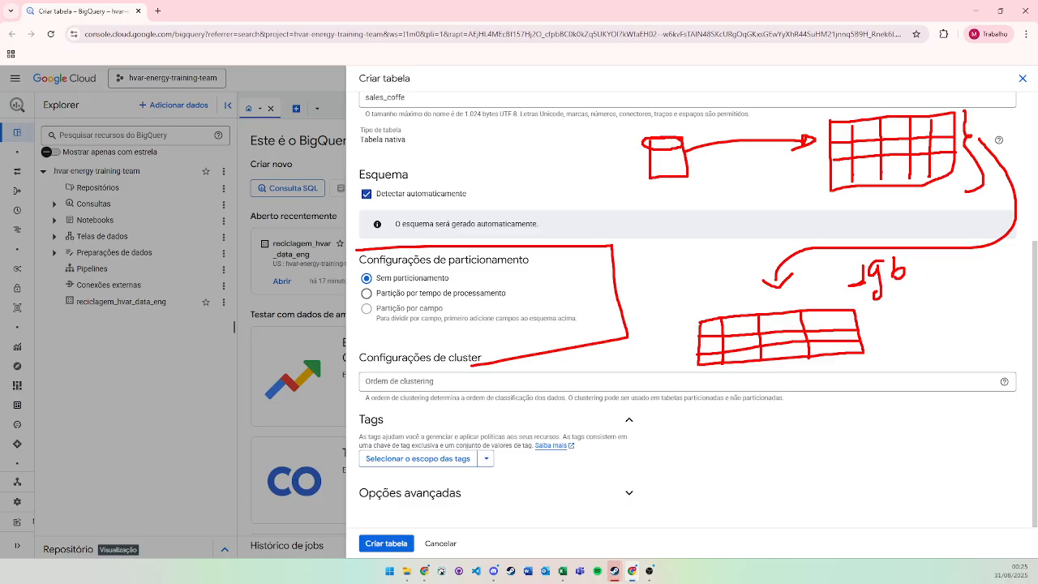
mouse_move(899, 299)
left_mouse_down()
mouse_move(731, 409)
mouse_move(662, 273)
mouse_move(666, 255)
mouse_move(673, 270)
left_mouse_up()
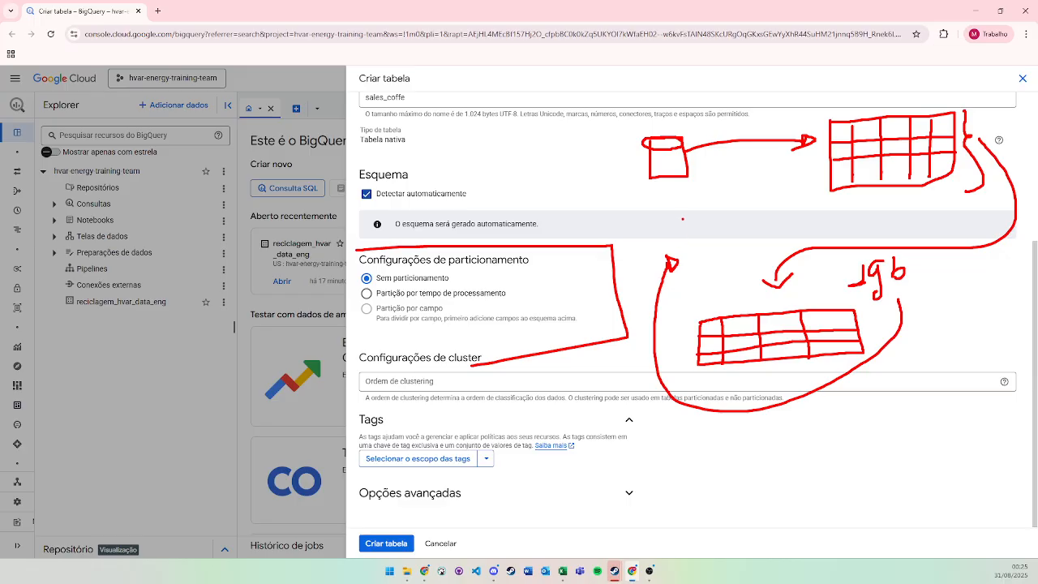
mouse_move(686, 221)
left_mouse_down()
mouse_move(751, 253)
mouse_move(762, 195)
mouse_move(676, 211)
mouse_move(699, 238)
mouse_move(723, 229)
mouse_move(723, 217)
mouse_move(741, 221)
left_mouse_up()
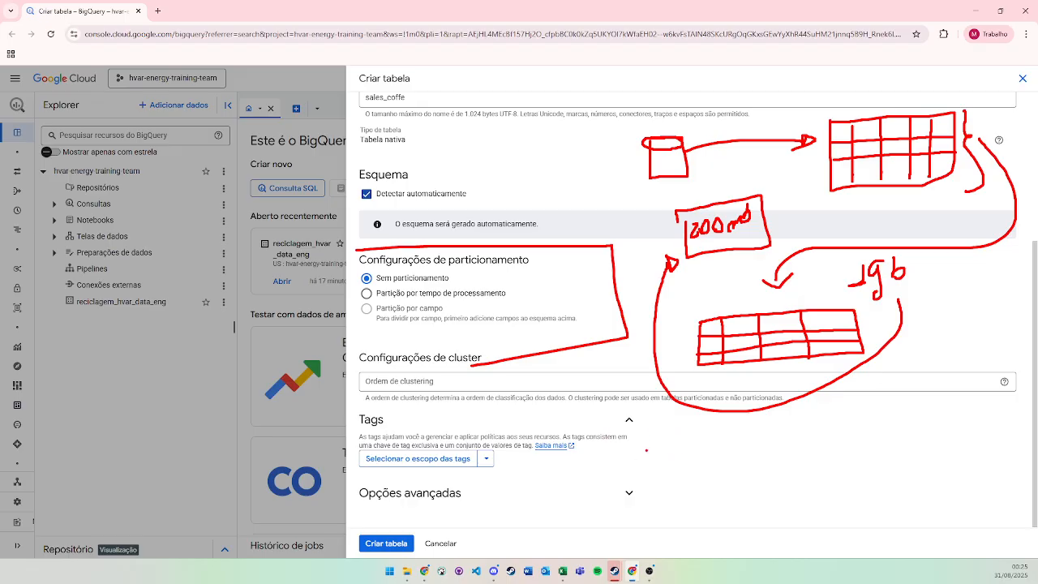
mouse_move(664, 455)
left_mouse_down()
mouse_move(664, 484)
mouse_move(691, 454)
mouse_move(720, 479)
left_mouse_up()
mouse_move(731, 444)
left_mouse_down()
mouse_move(729, 471)
mouse_move(750, 463)
left_mouse_up()
mouse_move(734, 455)
left_mouse_down()
mouse_move(763, 431)
mouse_move(766, 458)
mouse_move(805, 451)
mouse_move(805, 440)
left_mouse_up()
left_click_drag(792, 436, 811, 428)
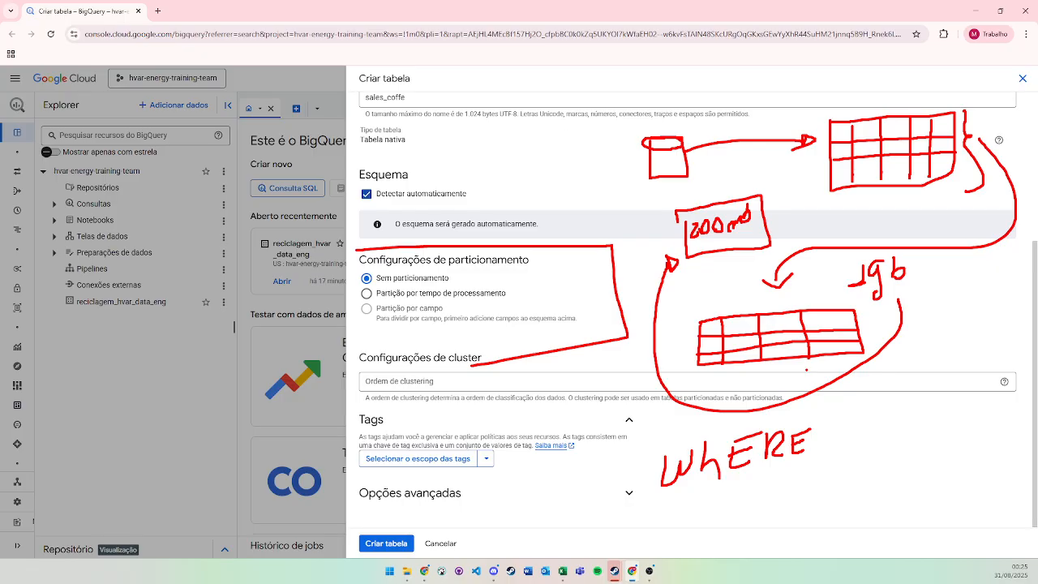
mouse_move(721, 510)
left_mouse_down()
mouse_move(728, 530)
mouse_move(749, 524)
mouse_move(795, 501)
mouse_move(809, 478)
left_mouse_up()
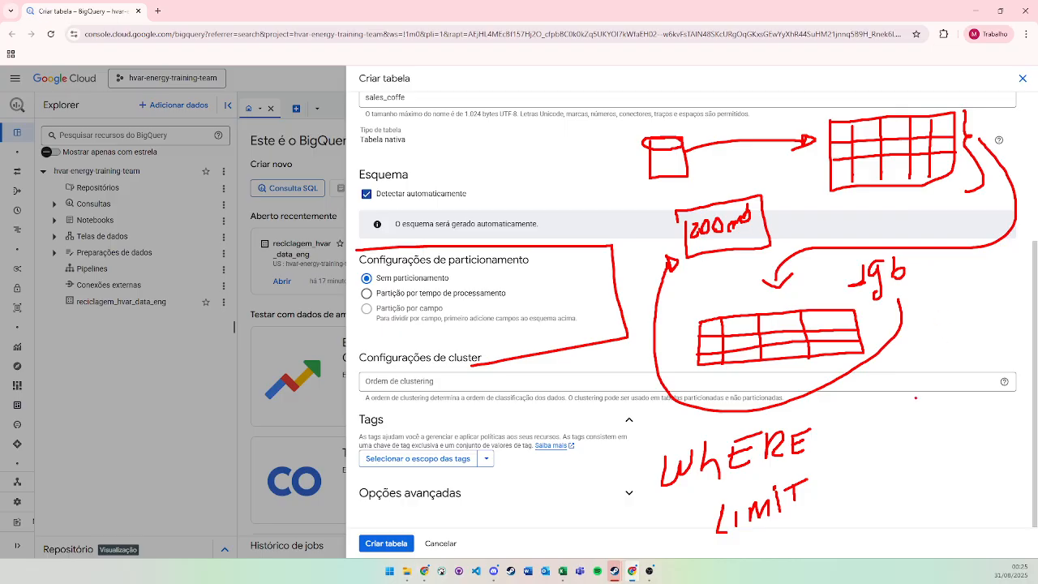
left_click_drag(916, 391, 937, 390)
mouse_move(917, 400)
left_mouse_down()
mouse_move(953, 399)
mouse_move(947, 425)
left_mouse_up()
left_click_drag(911, 445, 947, 444)
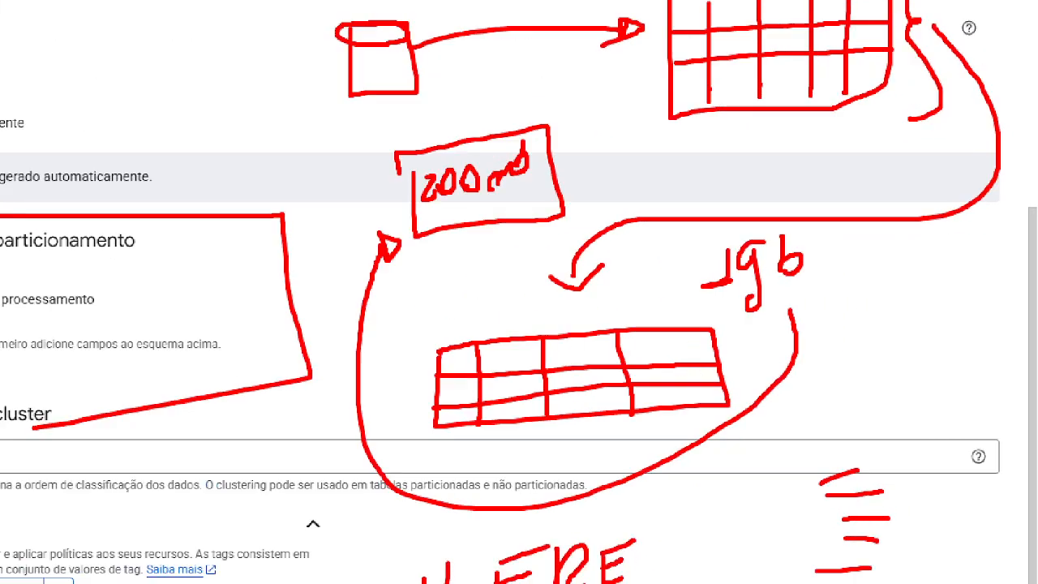
left_click_drag(691, 334, 784, 319)
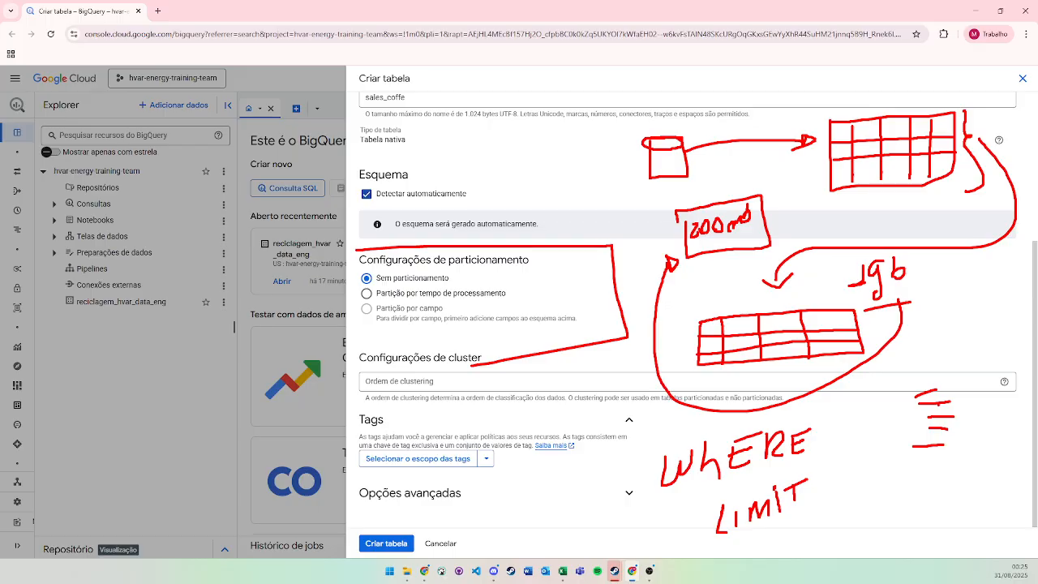
mouse_move(808, 415)
left_mouse_down()
mouse_move(818, 421)
mouse_move(828, 493)
mouse_move(819, 512)
left_mouse_up()
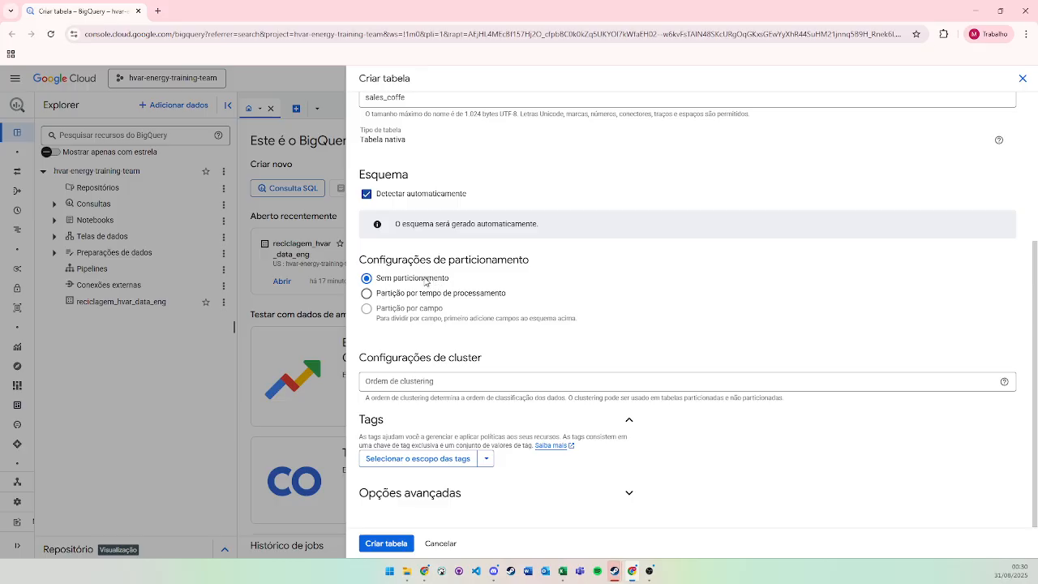
Create the table with no partitioning and an empty clustering order, and open the sales_coffe schema
left_click(405, 383)
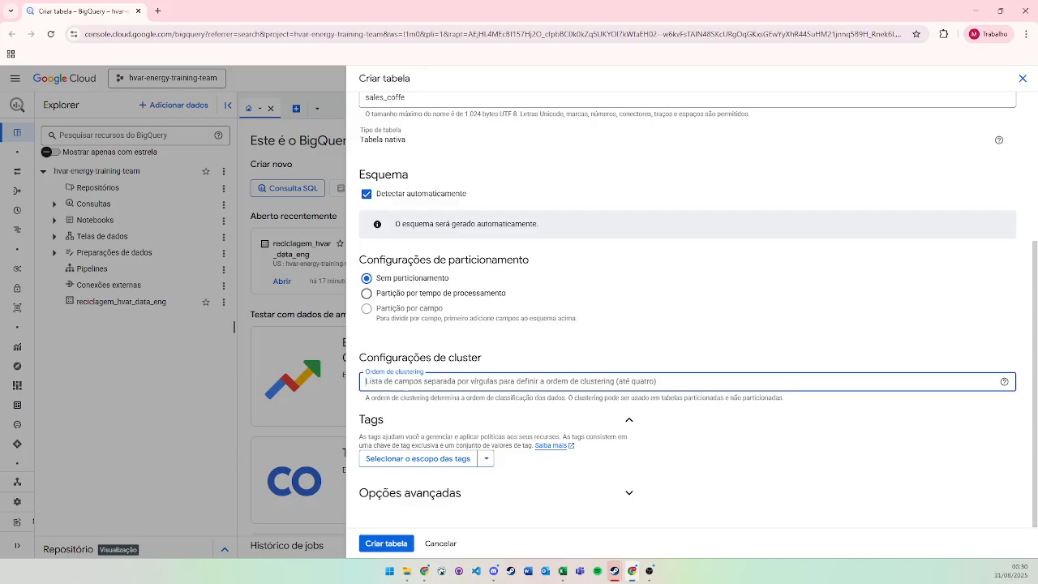
left_click(527, 354)
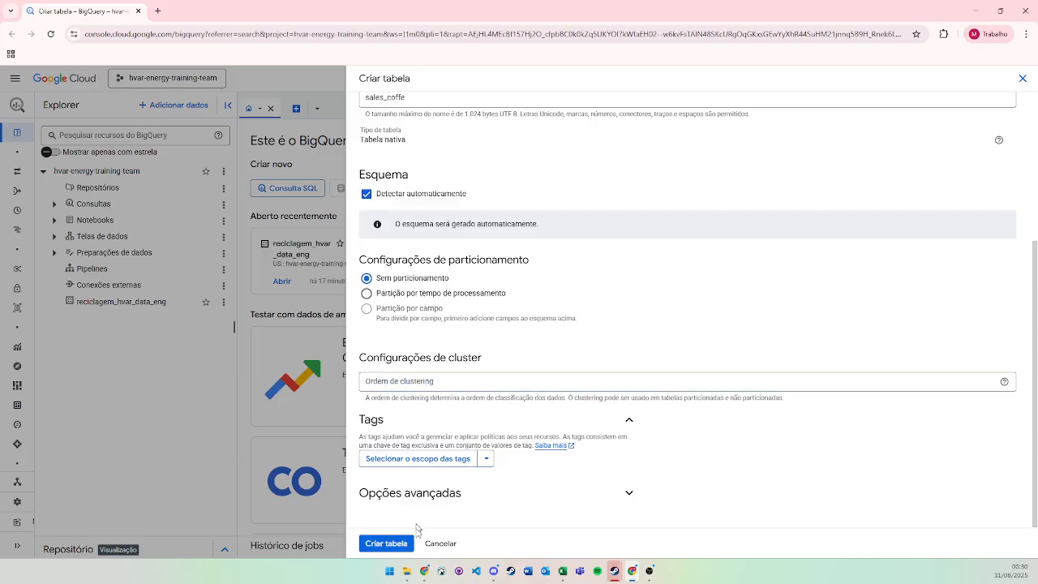
left_click(400, 544)
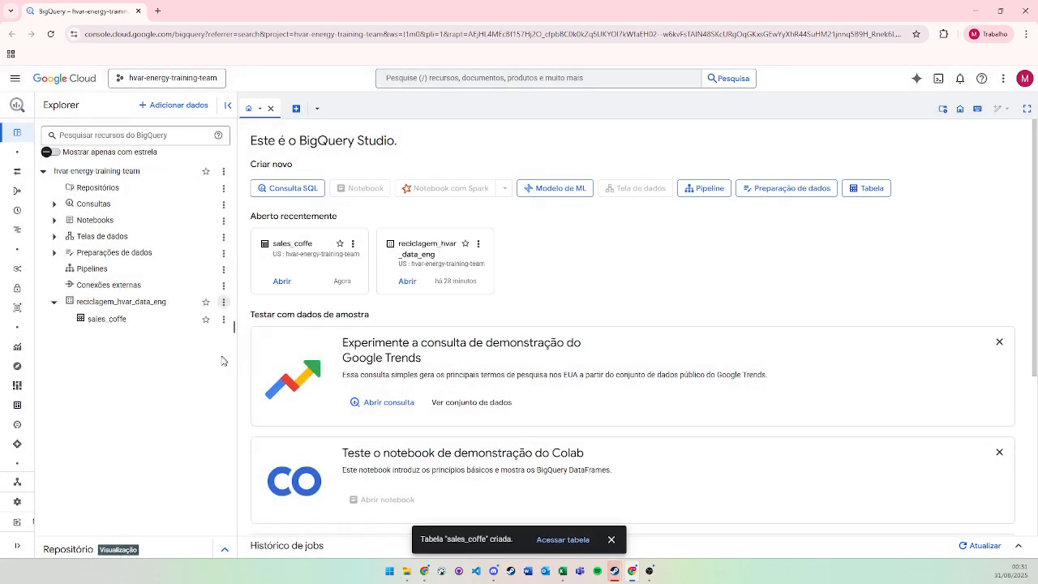
left_click(121, 323)
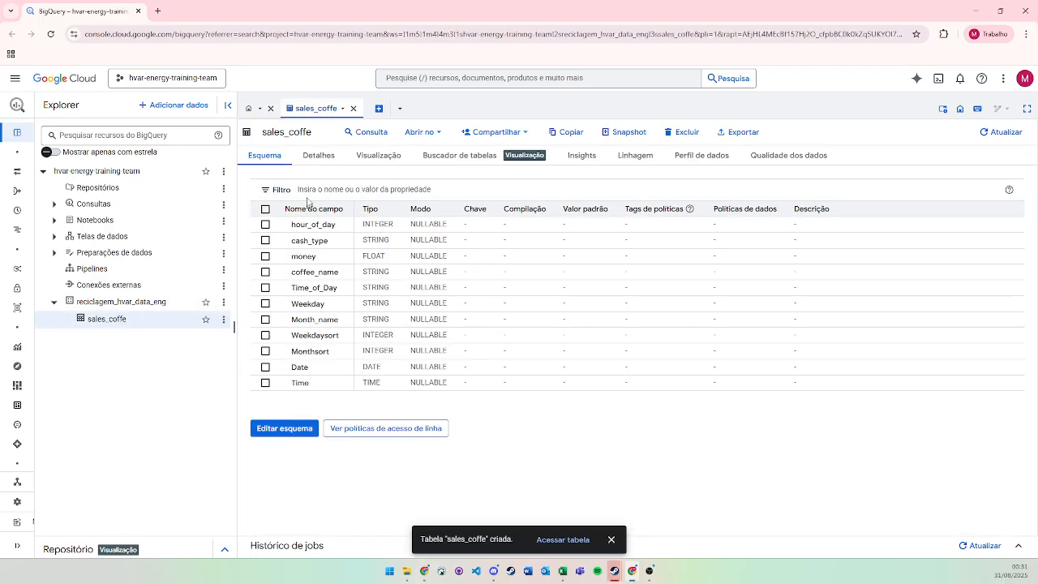
Review the sales_coffe table's details, including its storage information, and preview its rows
left_click(316, 158)
scroll(440, 305, "down", 2)
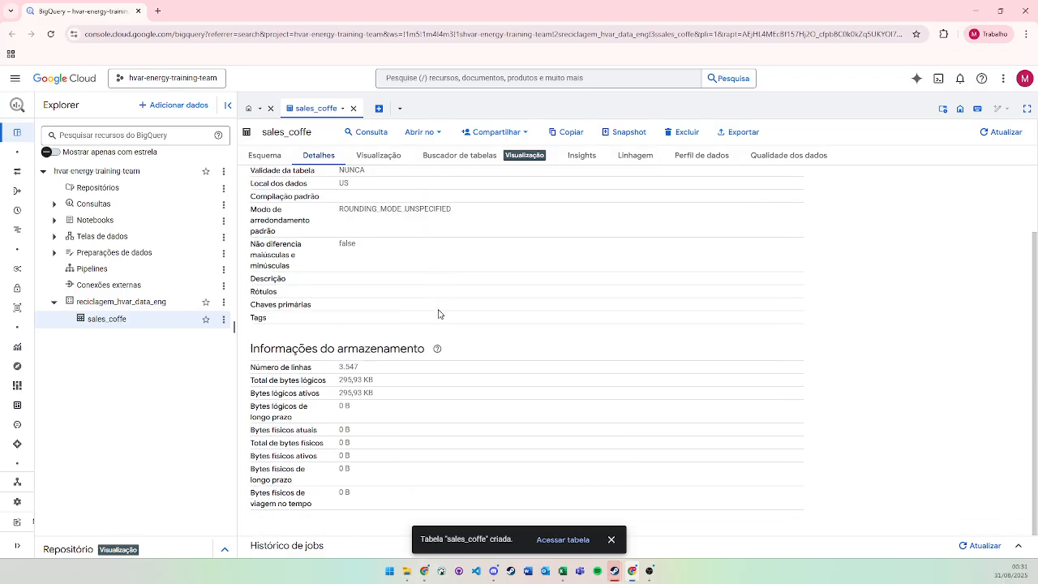
scroll(486, 235, "up", 2)
left_click(378, 155)
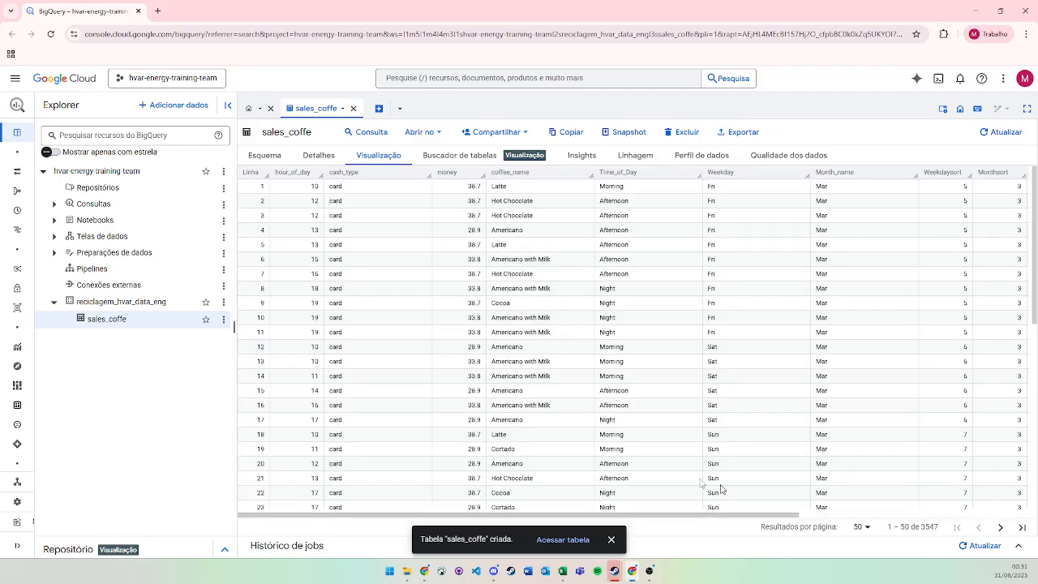
Query all columns of the sales_coffe table with a limit of 1000 rows and close the table reference
left_click(224, 319)
left_click(258, 358)
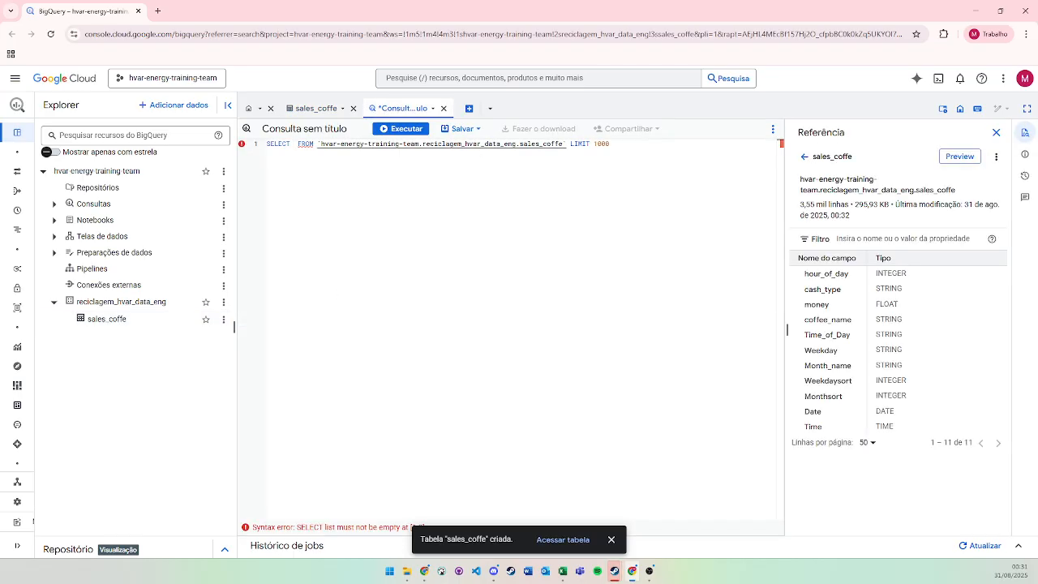
type("*")
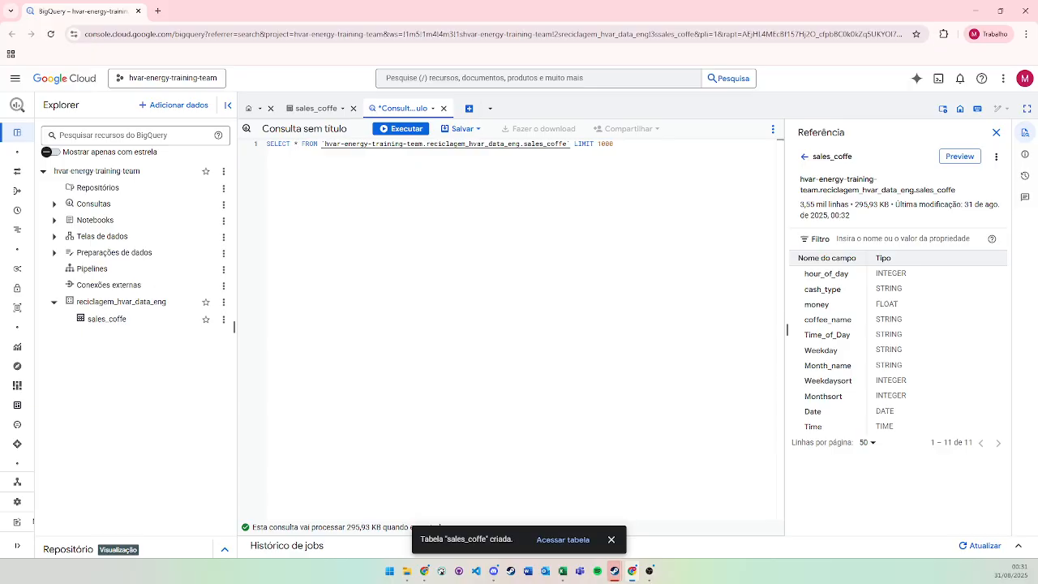
key("ctrl+Return")
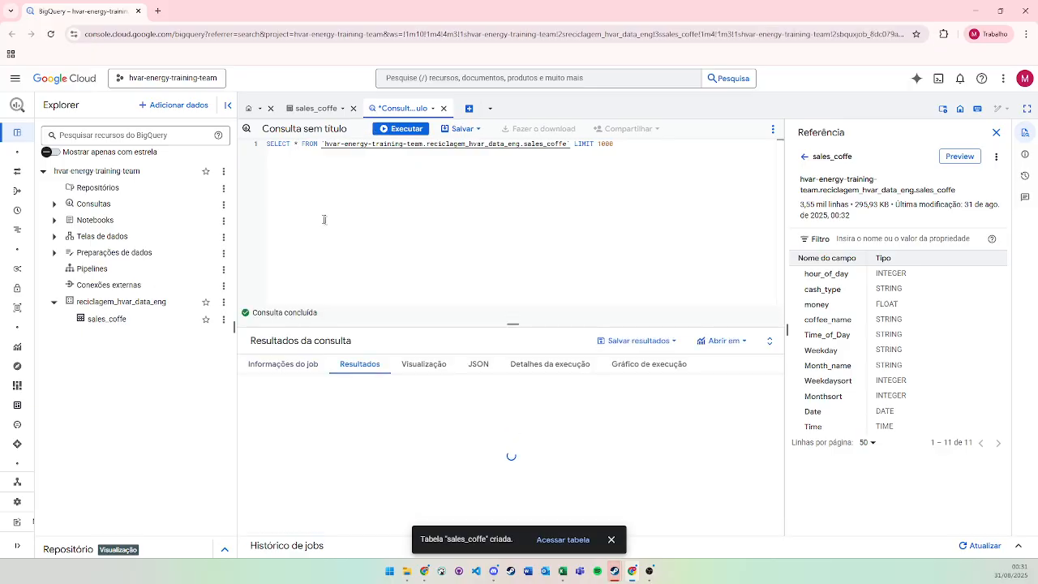
left_click(611, 540)
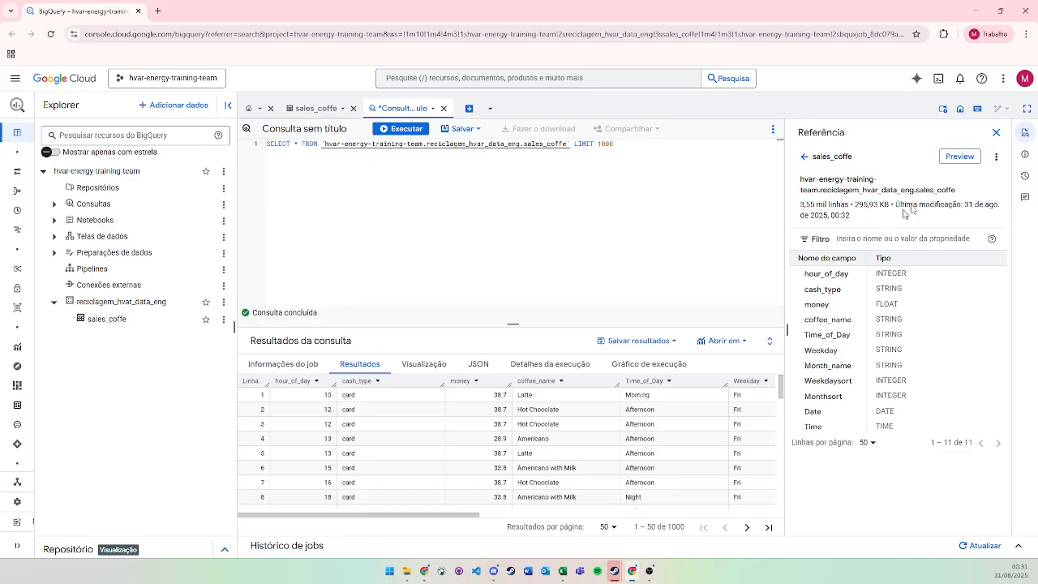
left_click(995, 132)
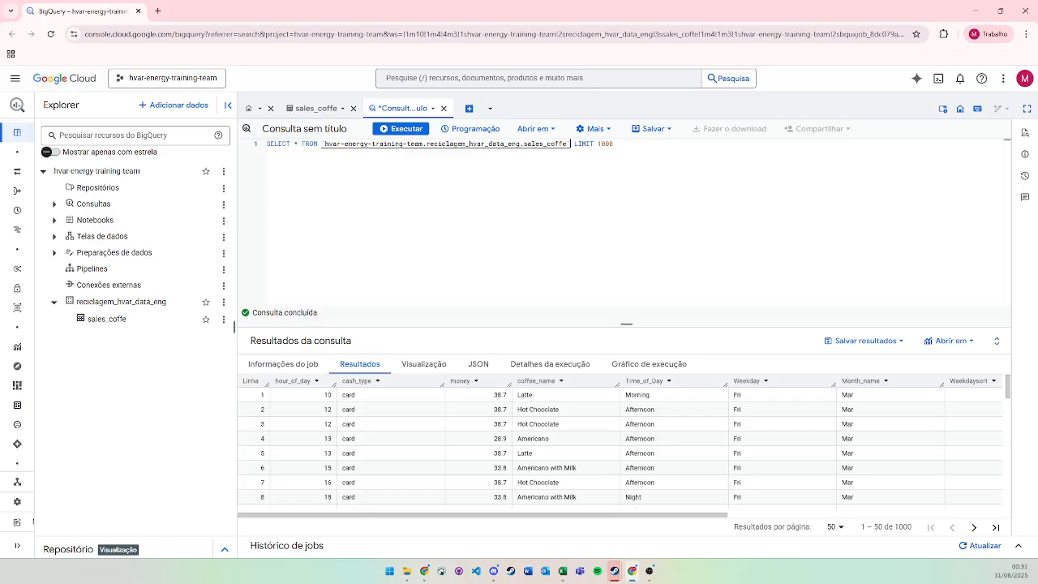
Remove the LIMIT clause from the sales_coffe query and run it again
left_click(570, 143)
key("shift+End")
key("BackSpace")
key("ctrl+Return")
Enlarge the query results area and review the query's visualization, job information and execution graph
left_click(435, 366)
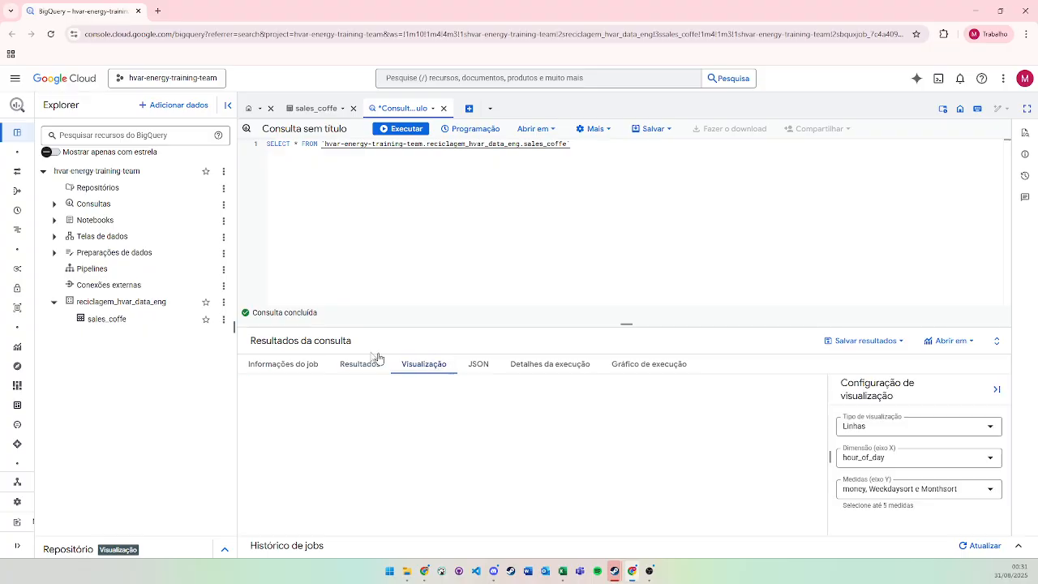
left_click(300, 365)
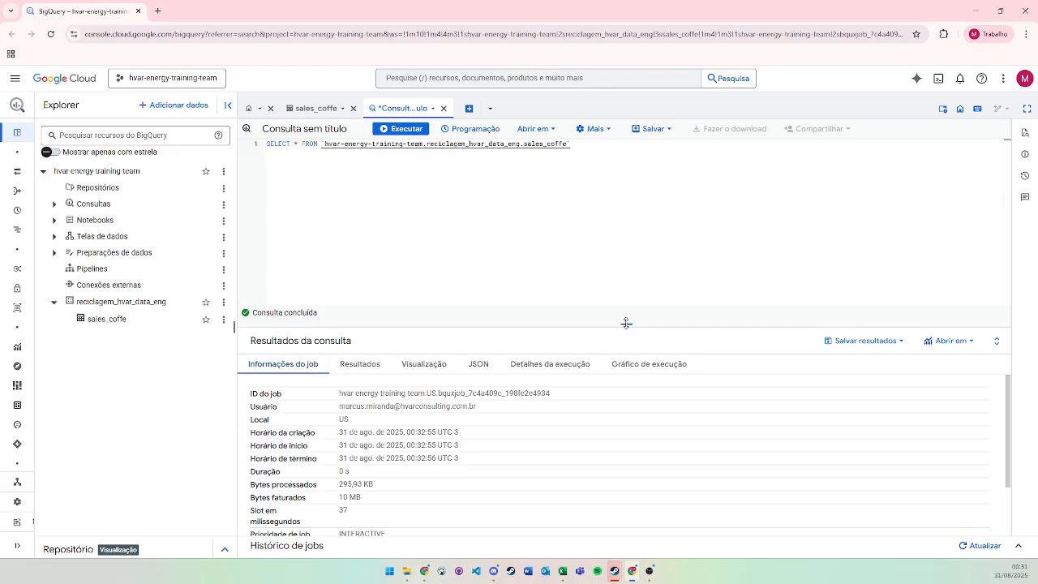
left_click_drag(626, 323, 626, 238)
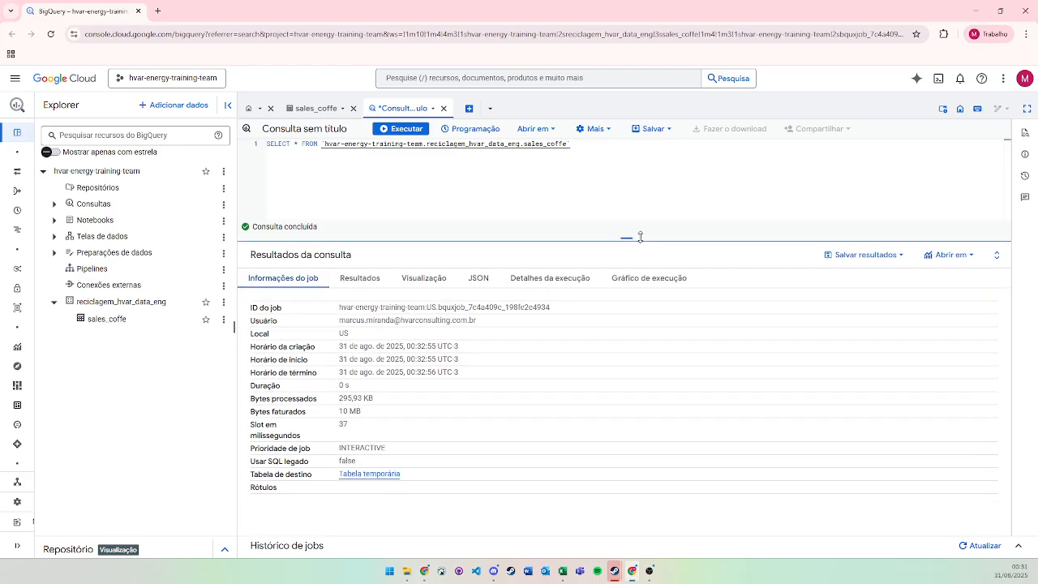
left_click(622, 279)
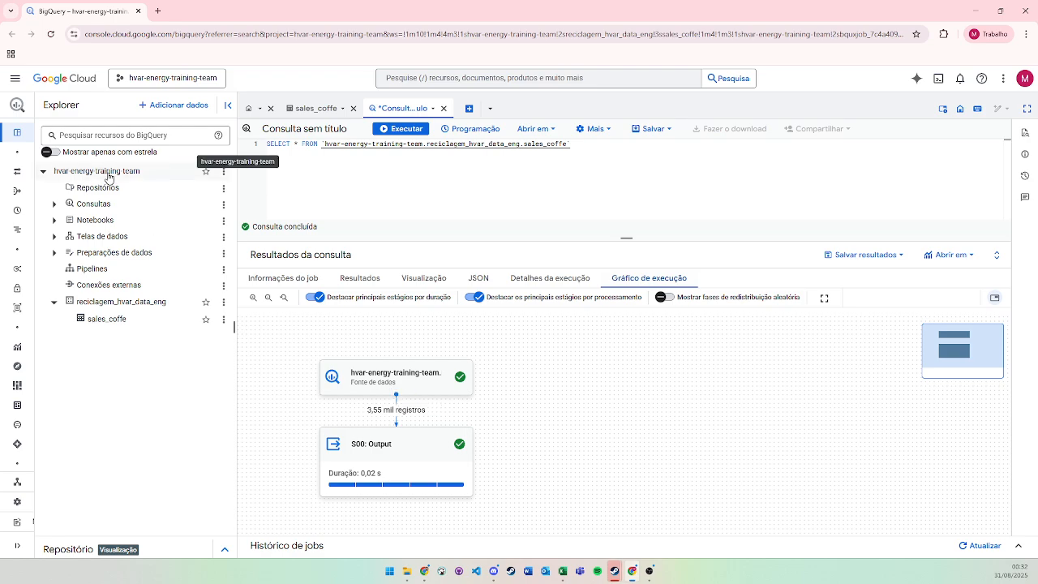
key("ctrl+2")
left_click_drag(59, 180, 167, 179)
key("Escape")
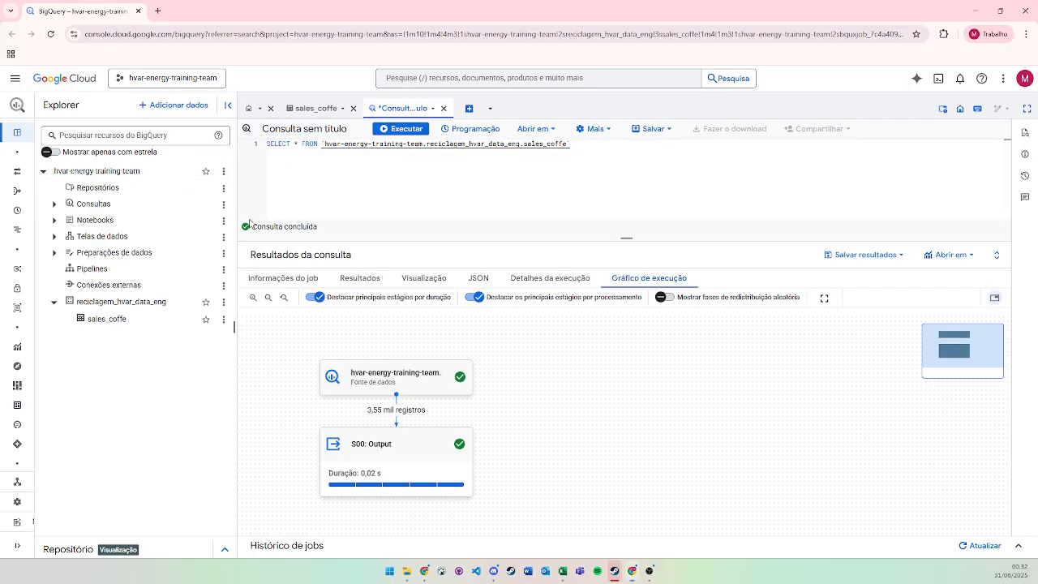
Examine the execution details of the S00: Output stage in the execution graph
left_click(381, 456)
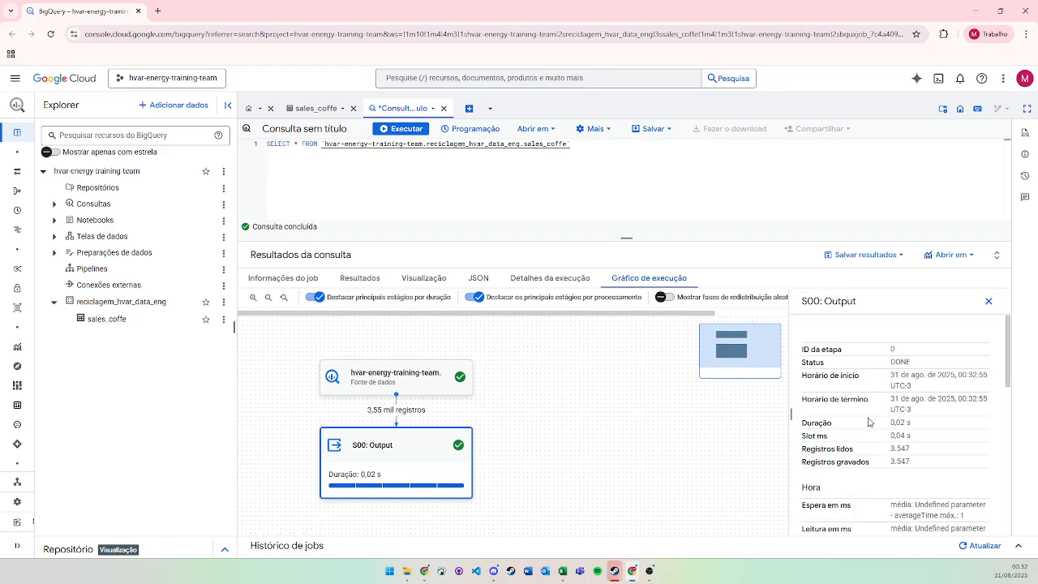
scroll(946, 421, "down", 1)
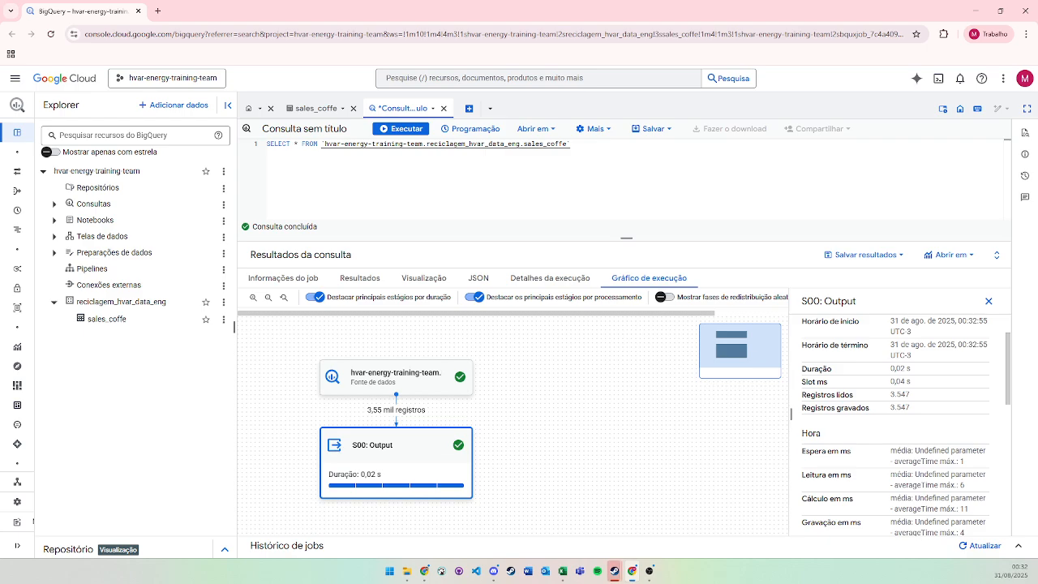
Start creating another table in the reciclagem_hvar_data_eng dataset from an upload of the Coffe_sales.csv file
left_click(227, 304)
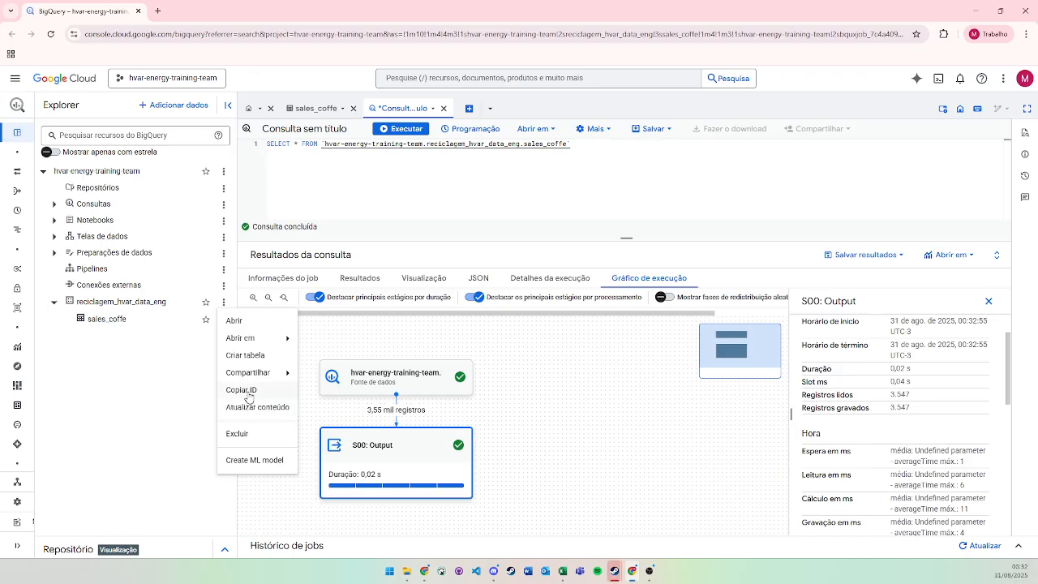
left_click(245, 355)
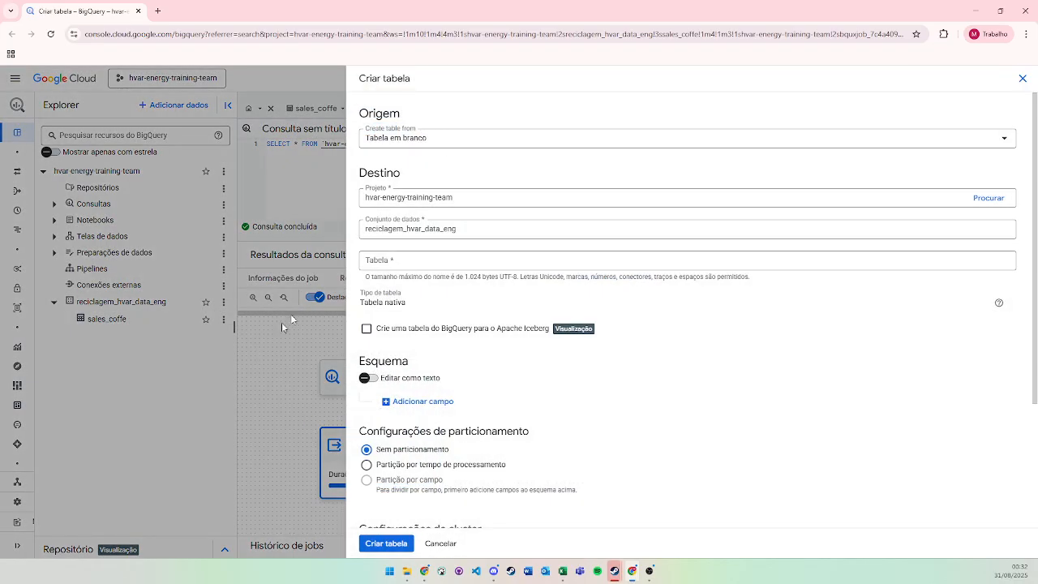
left_click(436, 139)
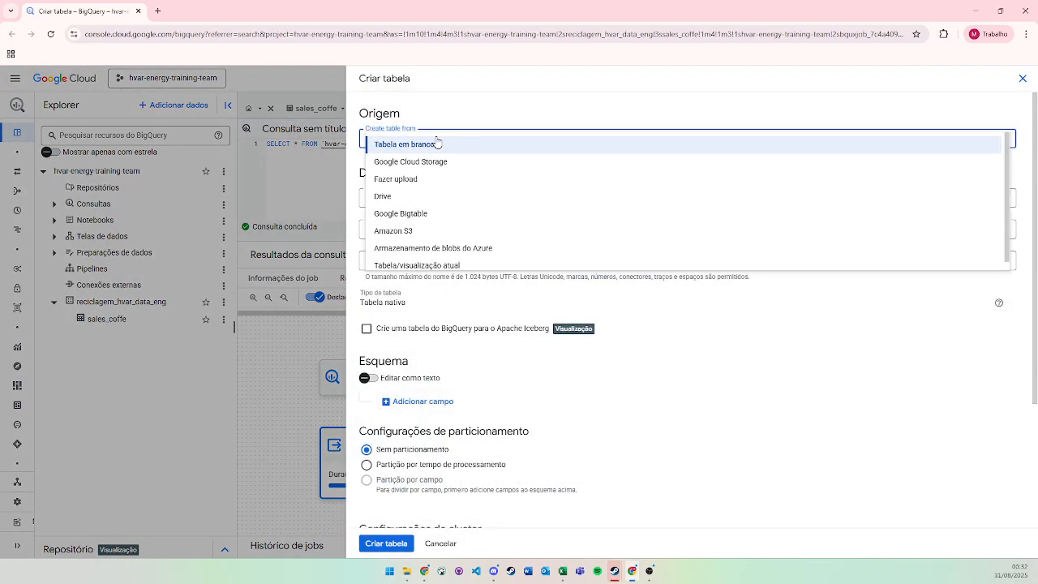
left_click(430, 178)
left_click(971, 170)
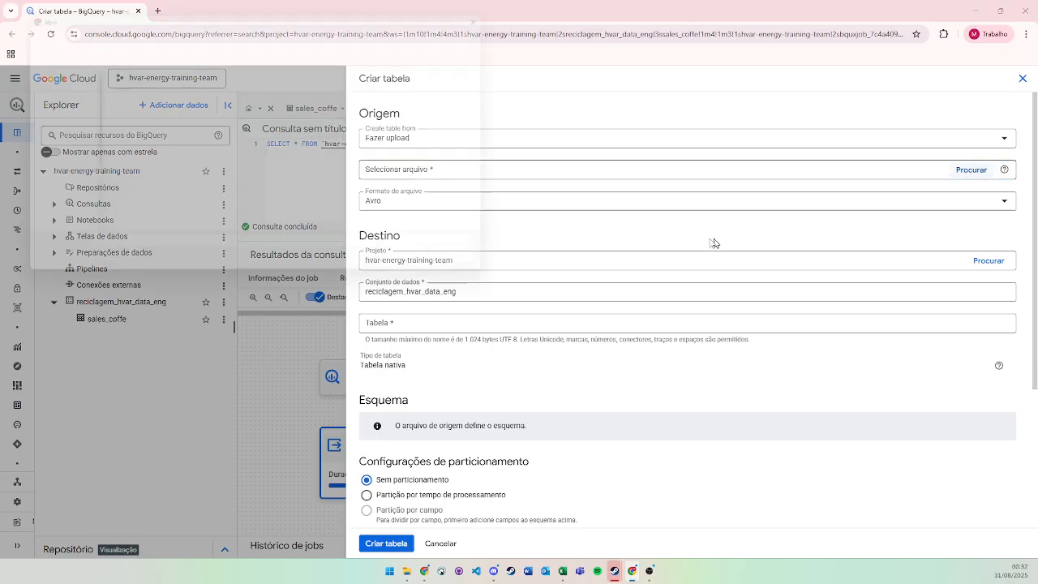
left_click(211, 104)
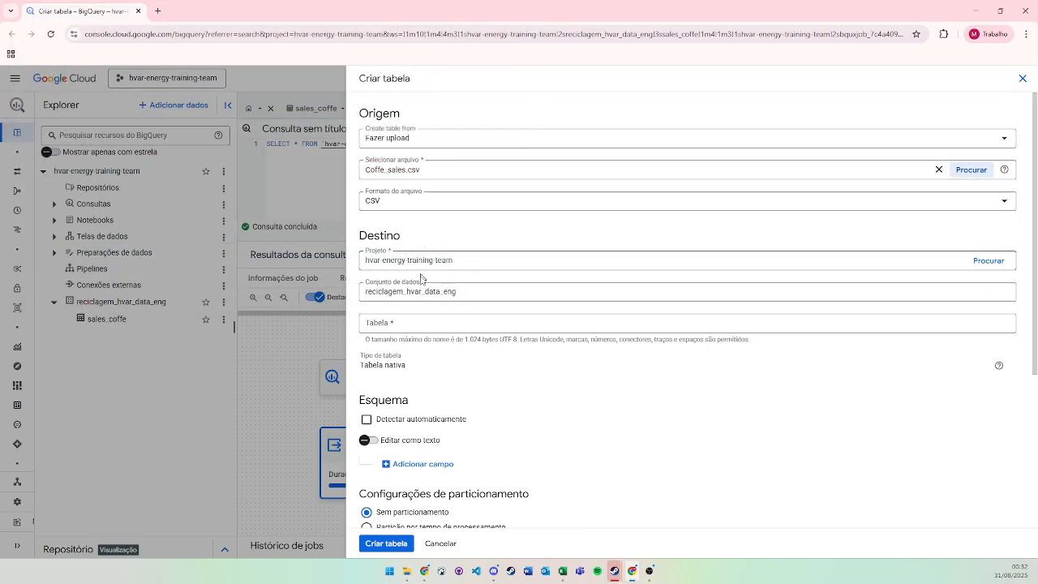
Name the new table sales_coffe2
left_click(486, 323)
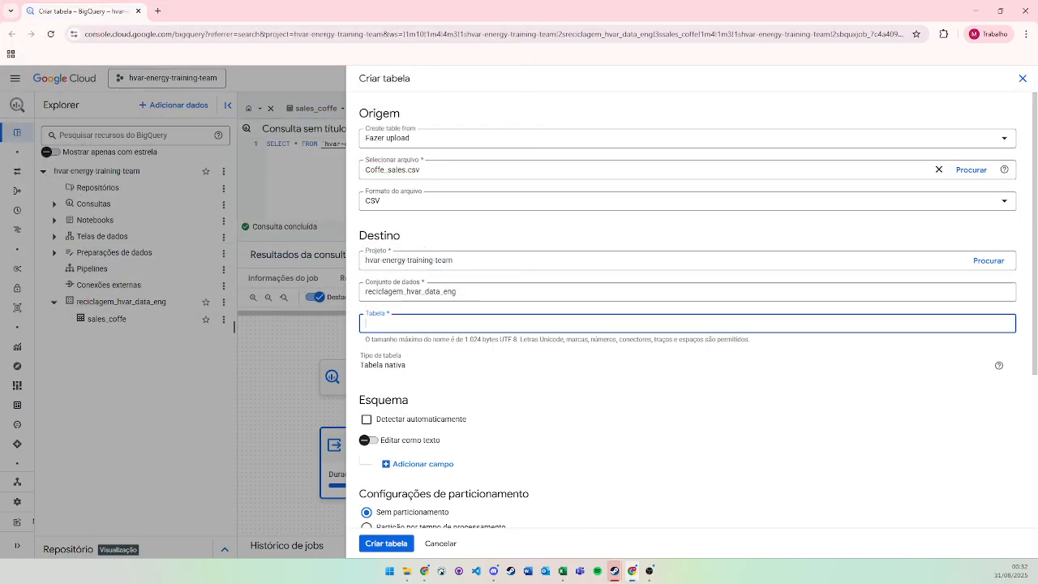
type("sales_")
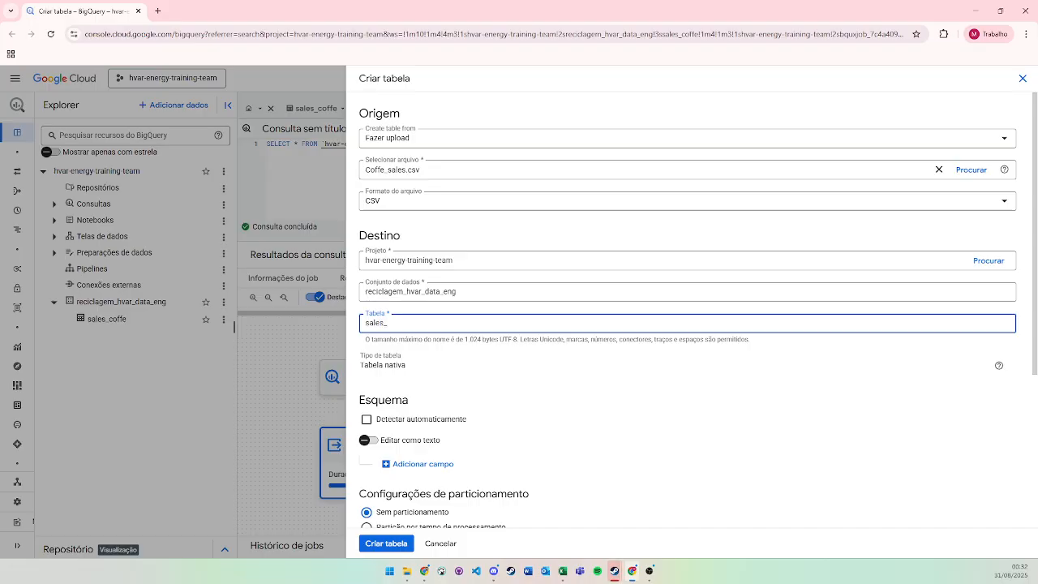
type("coff")
key("BackSpace")
key("ctrl+a")
key("BackSpace")
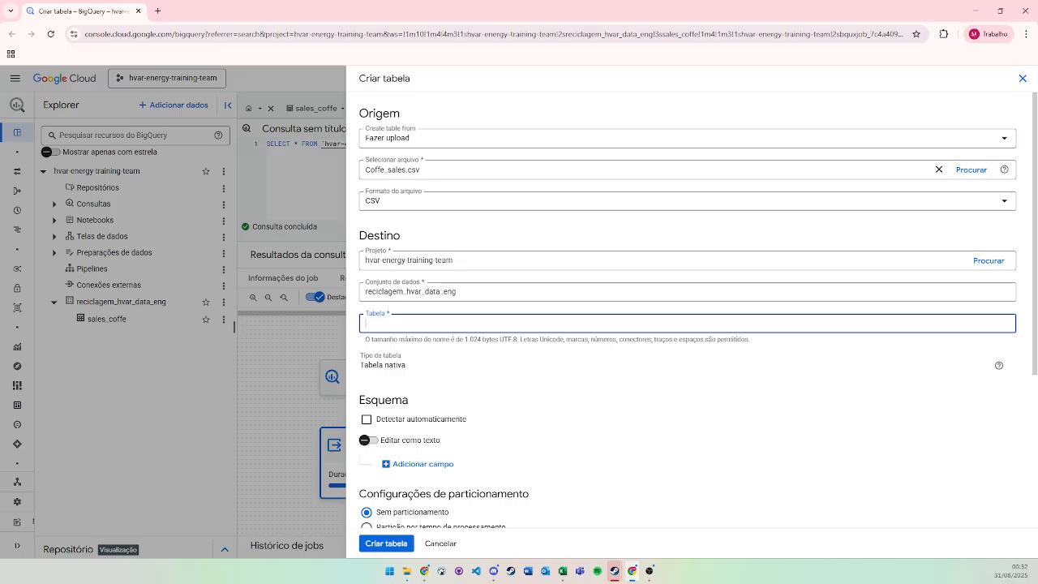
type("sales_coffe2")
Enable automatic schema detection for sales_coffe2 and choose partitioning by ingestion time (Partição por tempo de processamento)
scroll(399, 336, "down", 1)
left_click(369, 365)
scroll(451, 343, "down", 2)
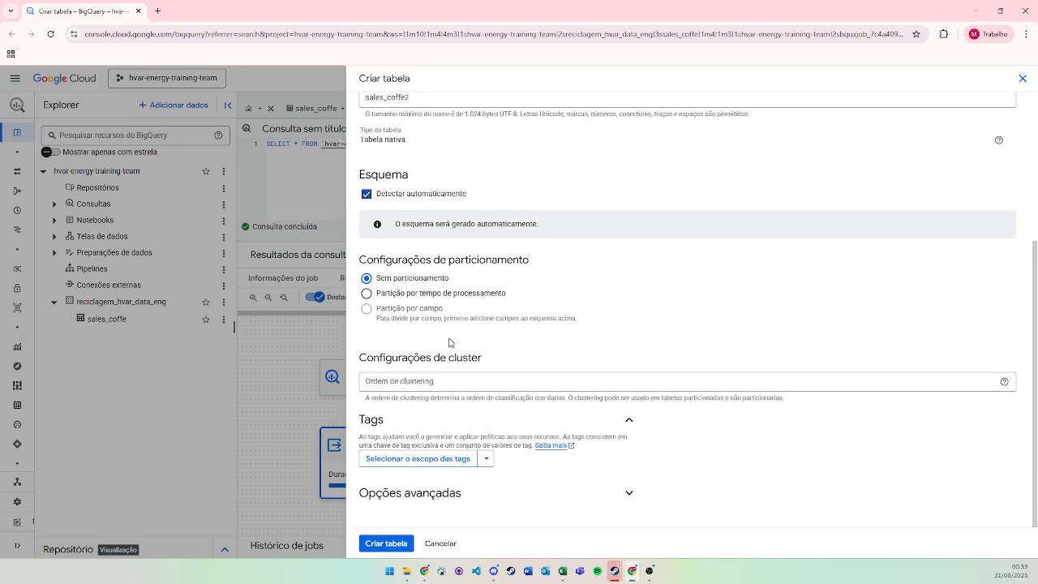
left_click(391, 295)
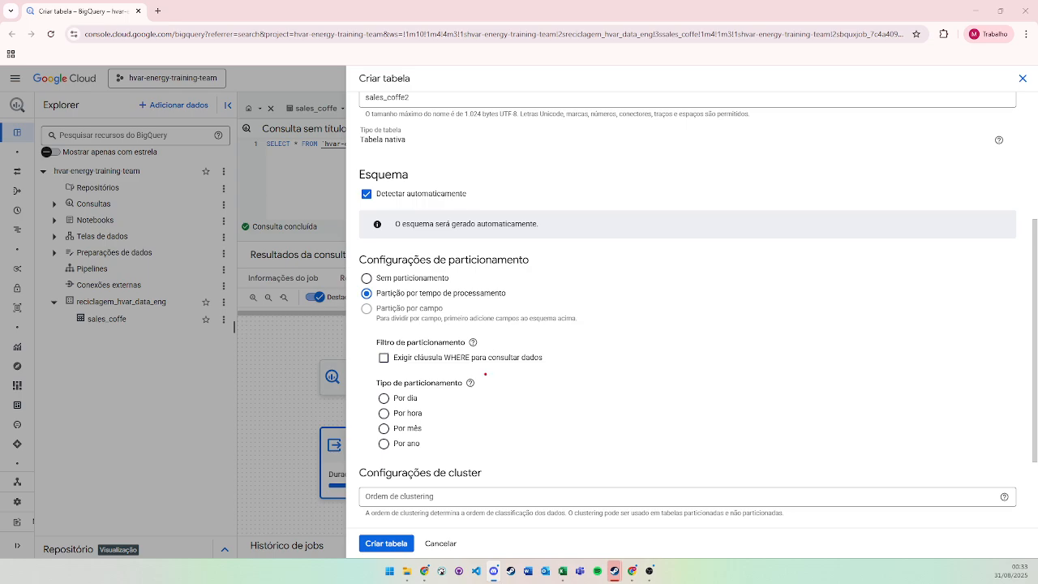
mouse_move(485, 374)
left_mouse_down()
mouse_move(488, 412)
mouse_move(455, 445)
left_mouse_up()
left_click_drag(370, 337, 549, 335)
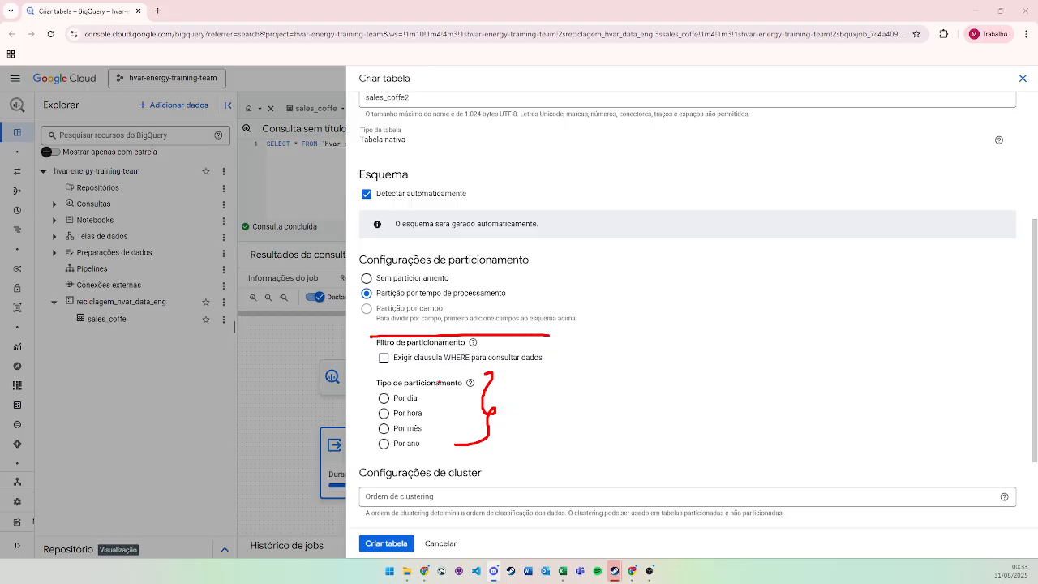
left_click_drag(440, 369, 562, 366)
mouse_move(618, 142)
left_mouse_down()
mouse_move(619, 156)
mouse_move(644, 154)
mouse_move(628, 160)
mouse_move(665, 138)
mouse_move(680, 155)
mouse_move(674, 145)
left_mouse_up()
left_click_drag(666, 137, 715, 131)
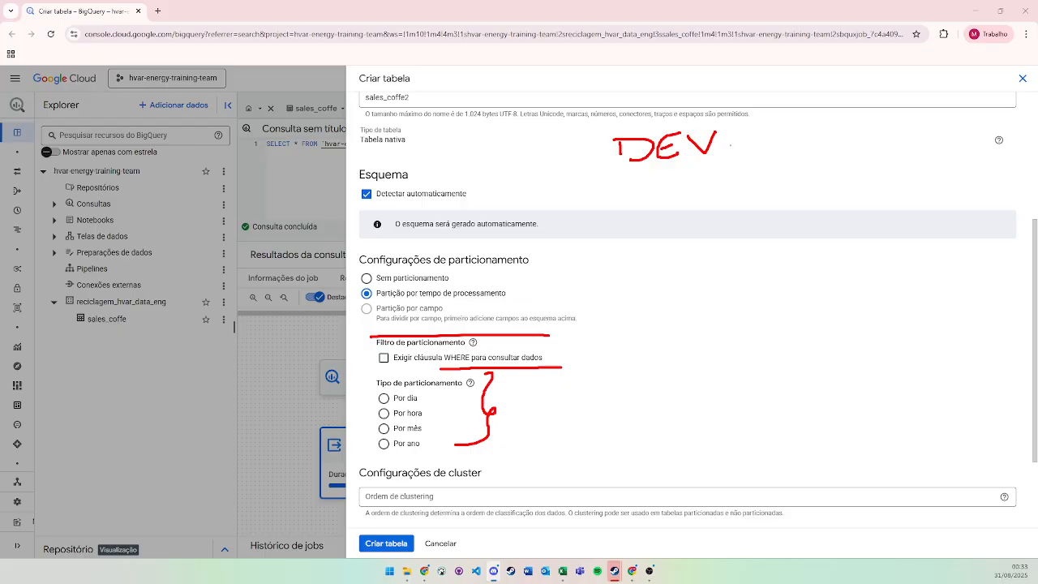
mouse_move(632, 188)
left_mouse_down()
mouse_move(626, 217)
mouse_move(653, 189)
mouse_move(668, 217)
mouse_move(686, 191)
mouse_move(712, 186)
mouse_move(703, 208)
left_mouse_up()
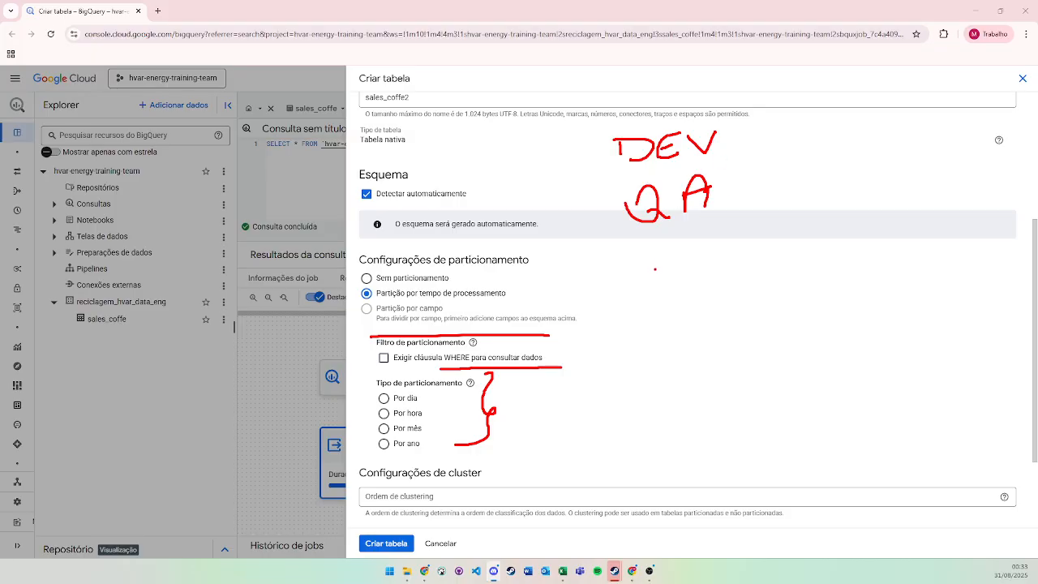
mouse_move(654, 257)
left_mouse_down()
mouse_move(655, 278)
mouse_move(670, 256)
mouse_move(660, 269)
mouse_move(675, 278)
left_mouse_up()
mouse_move(676, 254)
left_mouse_down()
mouse_move(692, 274)
mouse_move(712, 269)
left_mouse_up()
mouse_move(718, 250)
left_mouse_down()
mouse_move(724, 264)
mouse_move(736, 260)
left_mouse_up()
mouse_move(716, 258)
left_mouse_down()
mouse_move(753, 224)
mouse_move(765, 234)
mouse_move(770, 225)
left_mouse_up()
left_click(741, 261)
mouse_move(770, 225)
left_mouse_down()
mouse_move(782, 237)
mouse_move(827, 228)
mouse_move(796, 234)
left_mouse_up()
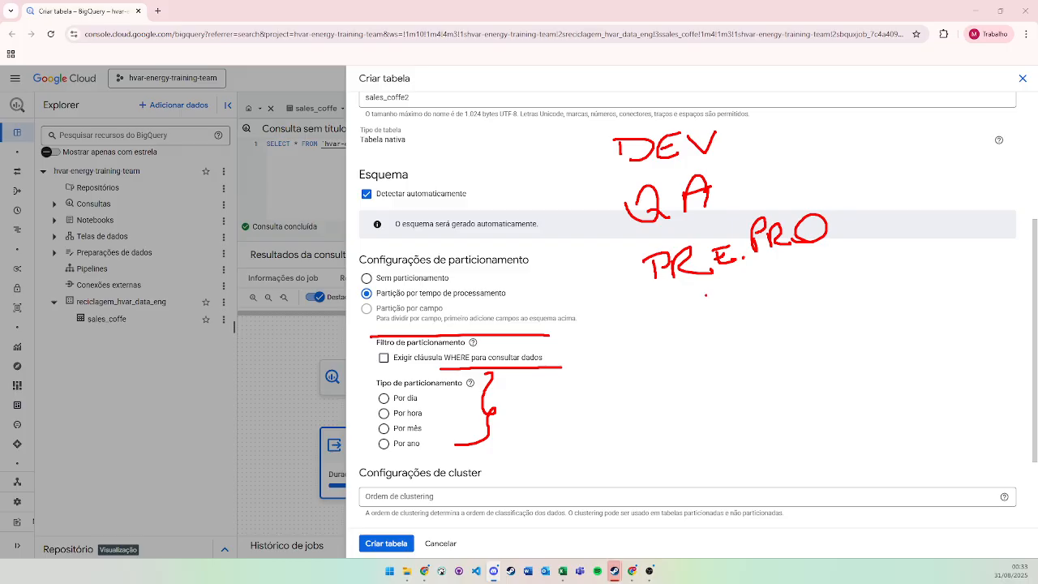
mouse_move(717, 291)
left_mouse_down()
mouse_move(724, 311)
mouse_move(732, 306)
left_mouse_up()
mouse_move(683, 348)
left_mouse_down()
mouse_move(686, 376)
mouse_move(689, 361)
mouse_move(705, 371)
mouse_move(784, 362)
left_mouse_up()
mouse_move(784, 339)
left_mouse_down()
mouse_move(804, 352)
mouse_move(791, 363)
left_mouse_up()
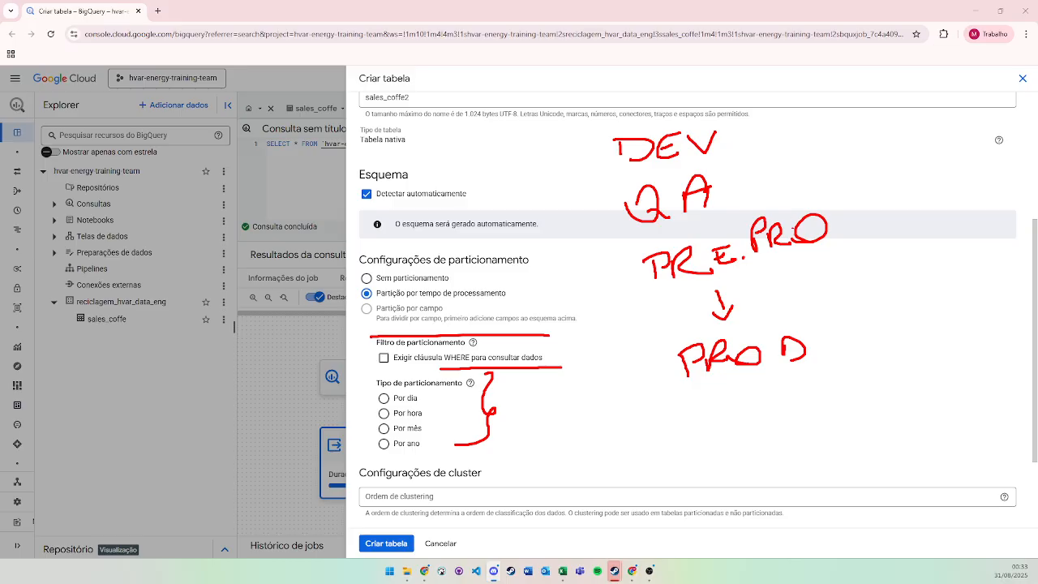
mouse_move(817, 350)
left_mouse_down()
mouse_move(814, 158)
mouse_move(737, 151)
mouse_move(744, 162)
left_mouse_up()
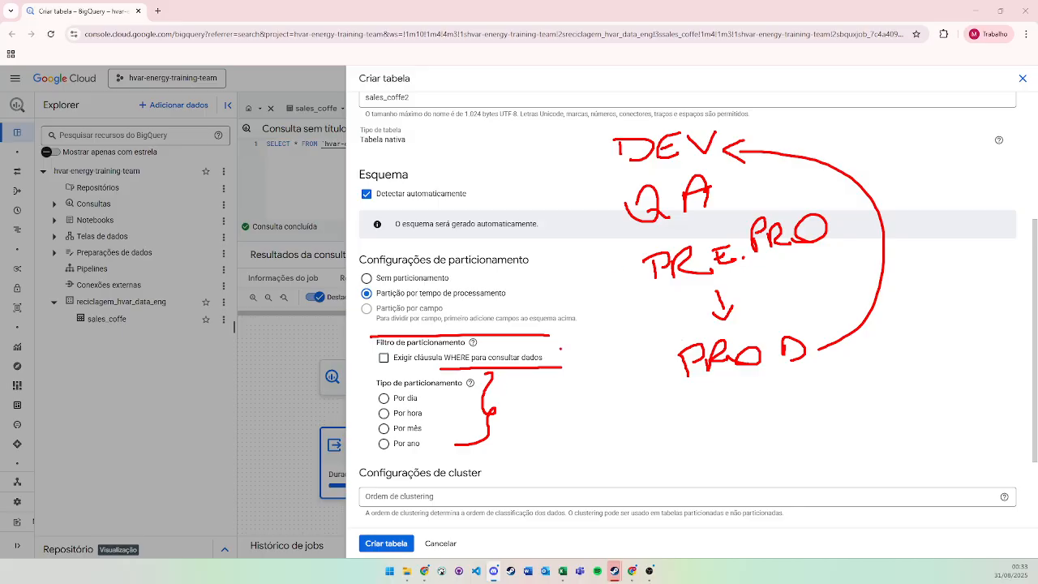
key("Escape")
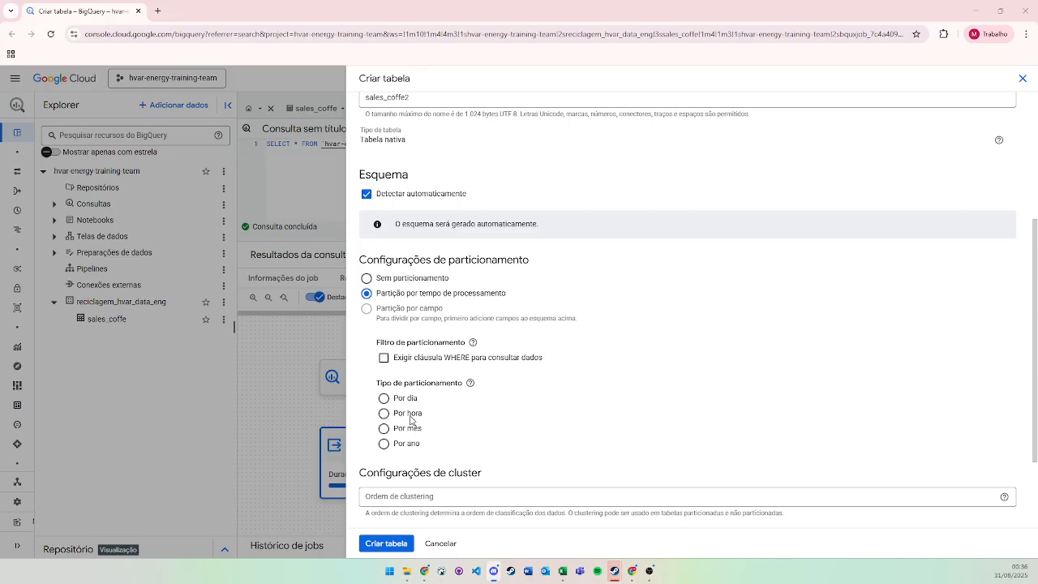
Create the table with monthly partitioning (Por mês) and open the sales_coffe2 schema
scroll(409, 428, "down", 2)
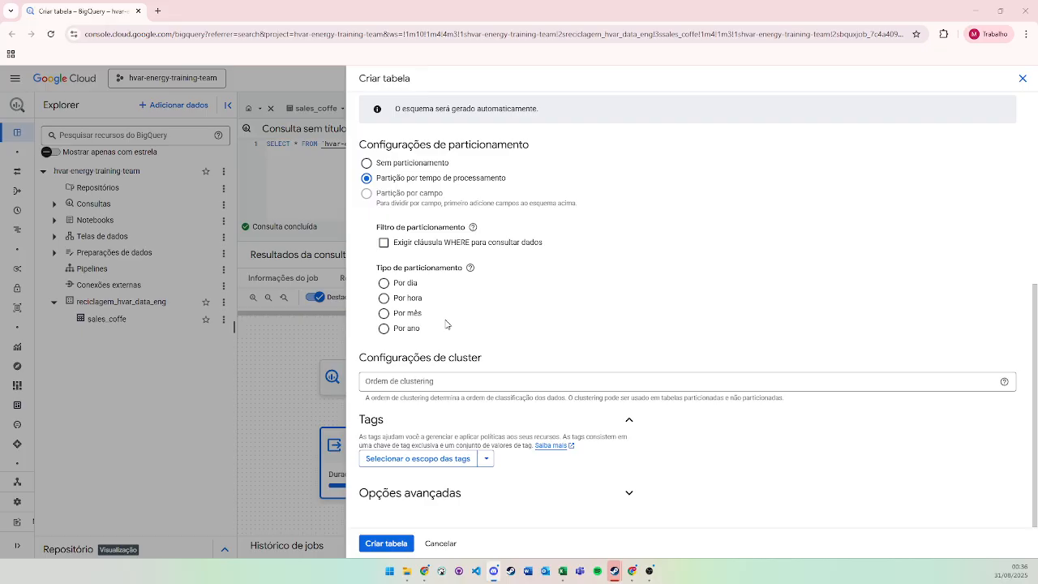
left_click(385, 313)
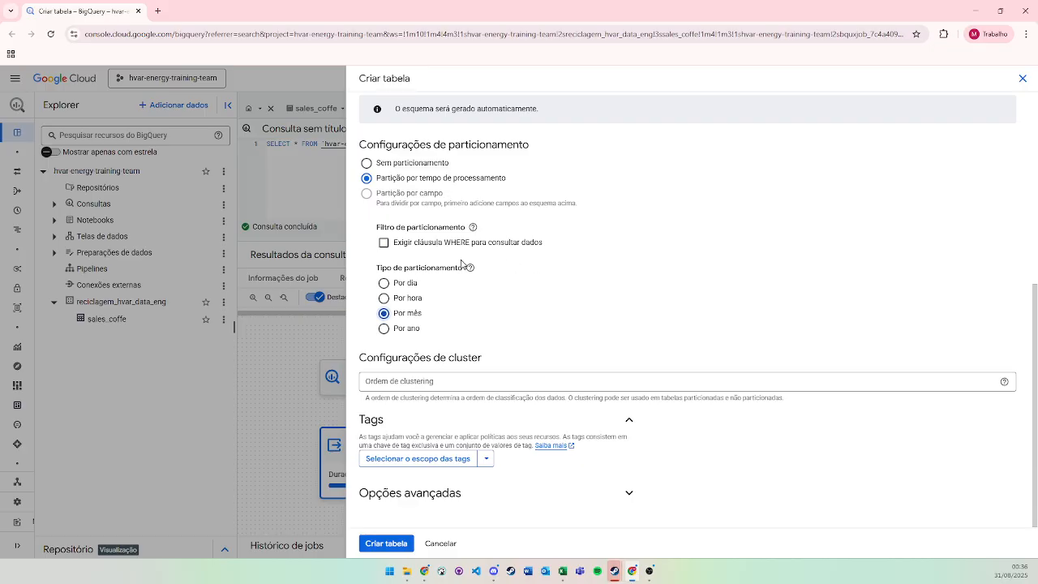
left_click(383, 543)
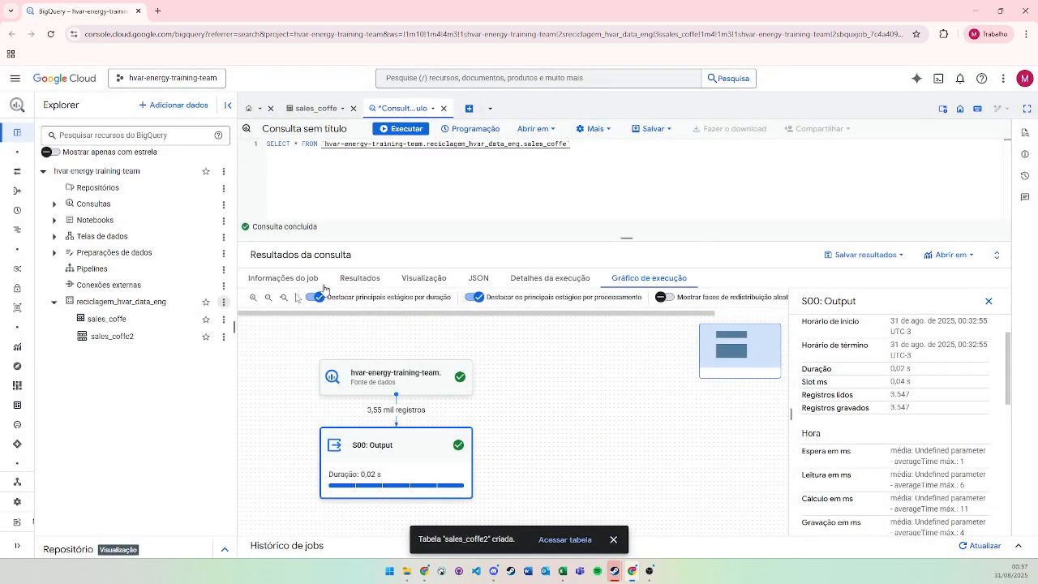
left_click(135, 344)
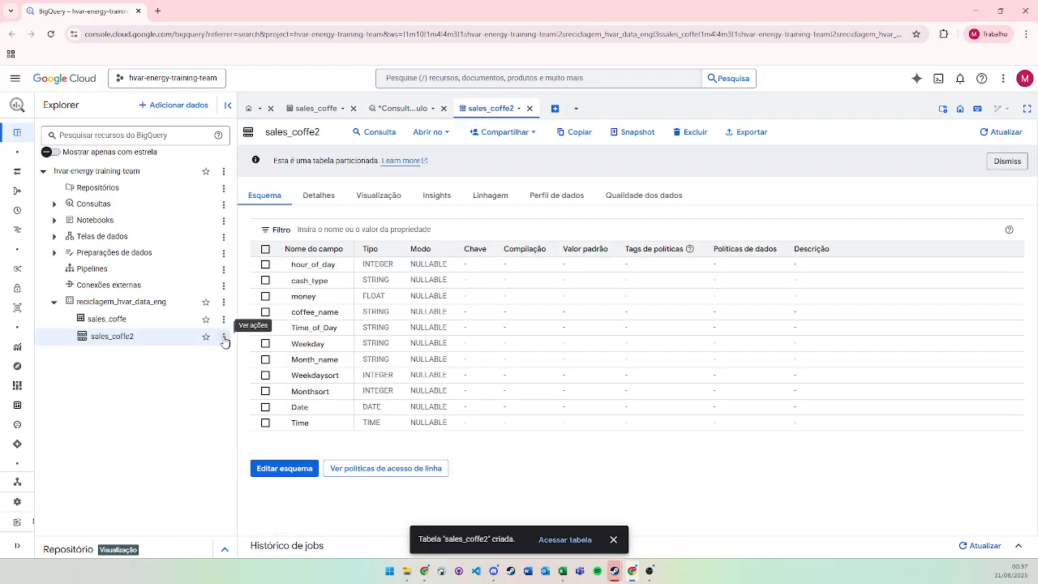
Review the existing sales_coffe query, then the schema and details of the sales_coffe table
left_click(318, 107)
left_click(381, 108)
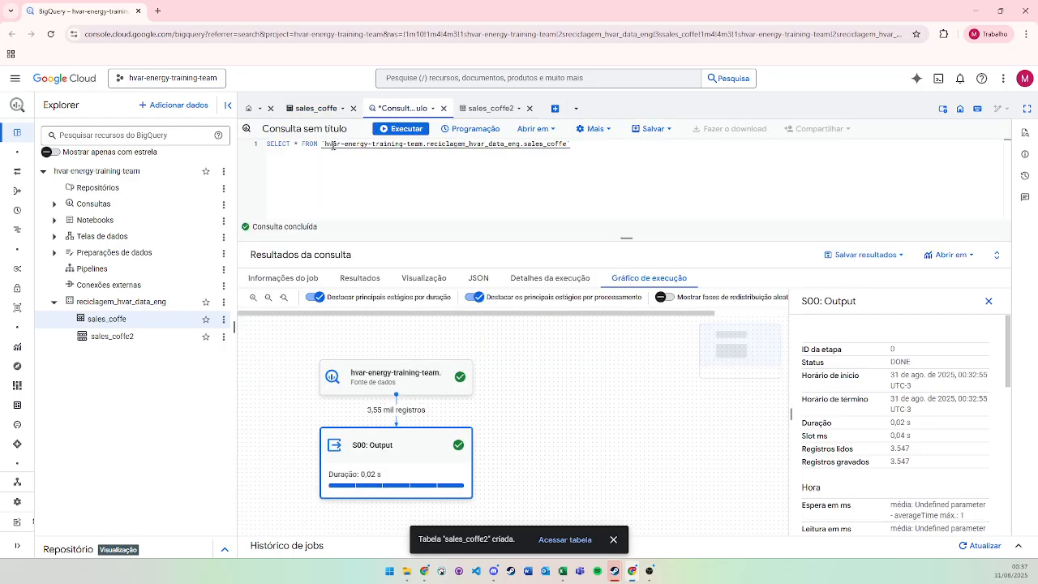
left_click(302, 109)
left_click(311, 156)
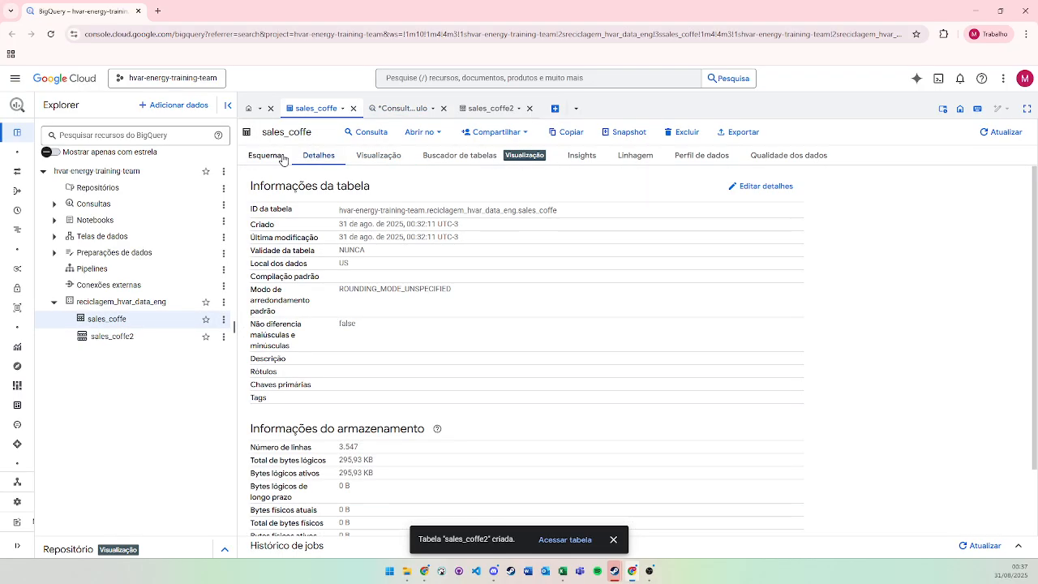
left_click(282, 157)
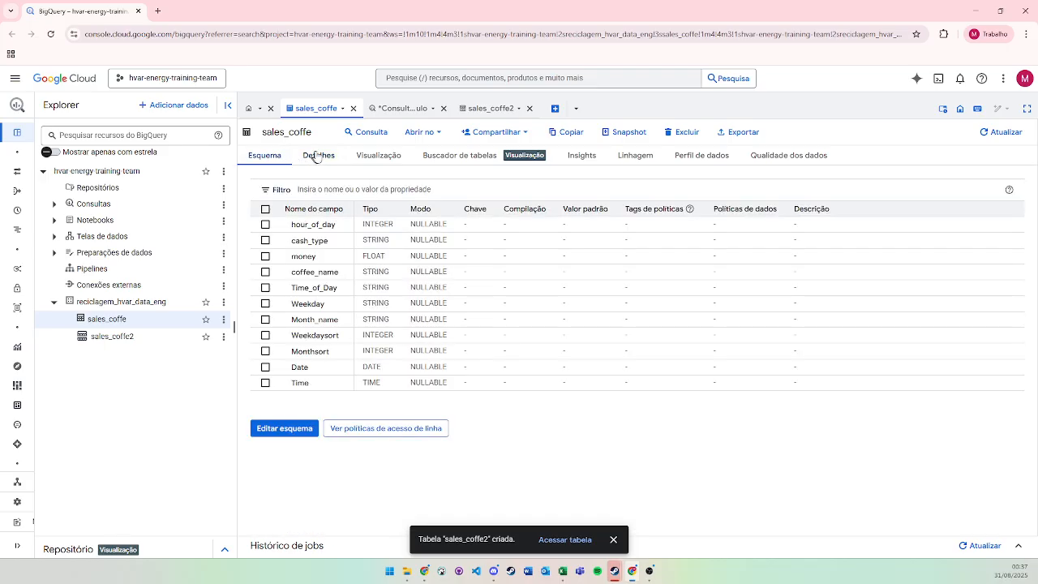
left_click(317, 157)
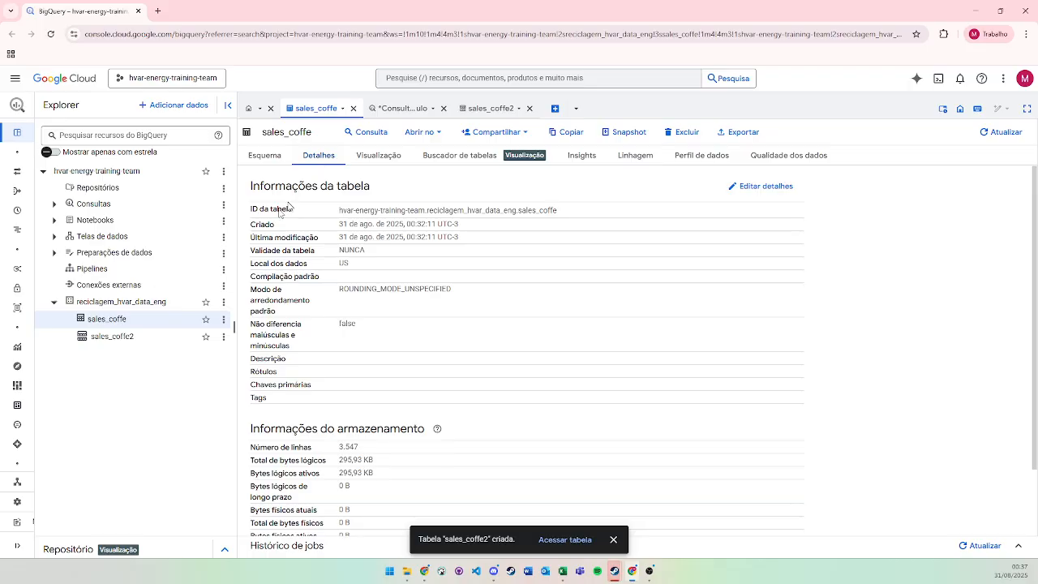
Open the sales_coffe2 table and examine its details, focusing on the partitioning type, field, expiration and filter
left_click(132, 340)
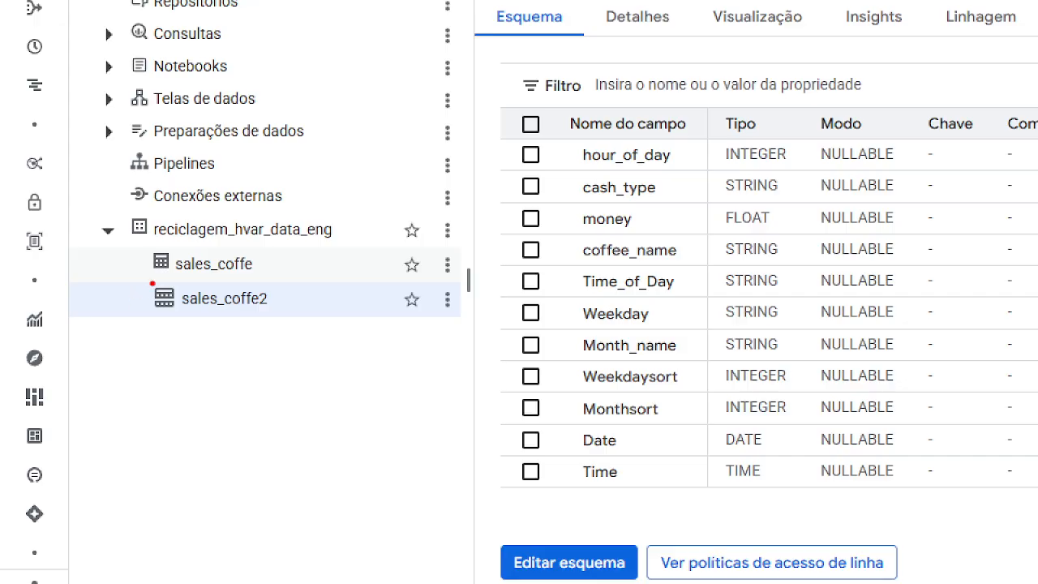
mouse_move(153, 284)
left_mouse_down()
mouse_move(133, 322)
mouse_move(332, 326)
left_mouse_up()
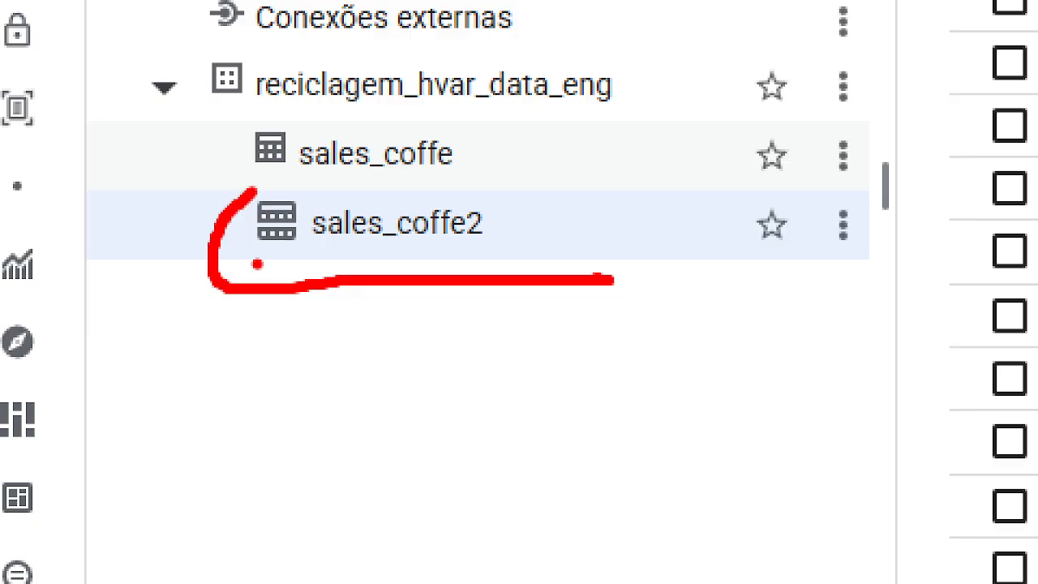
left_click_drag(242, 125, 503, 127)
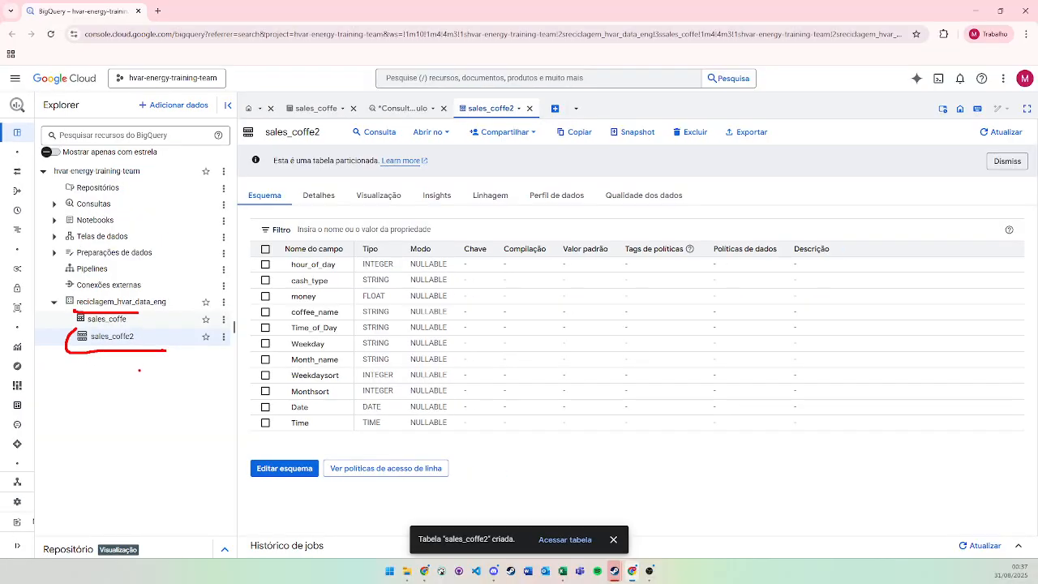
left_click(314, 198)
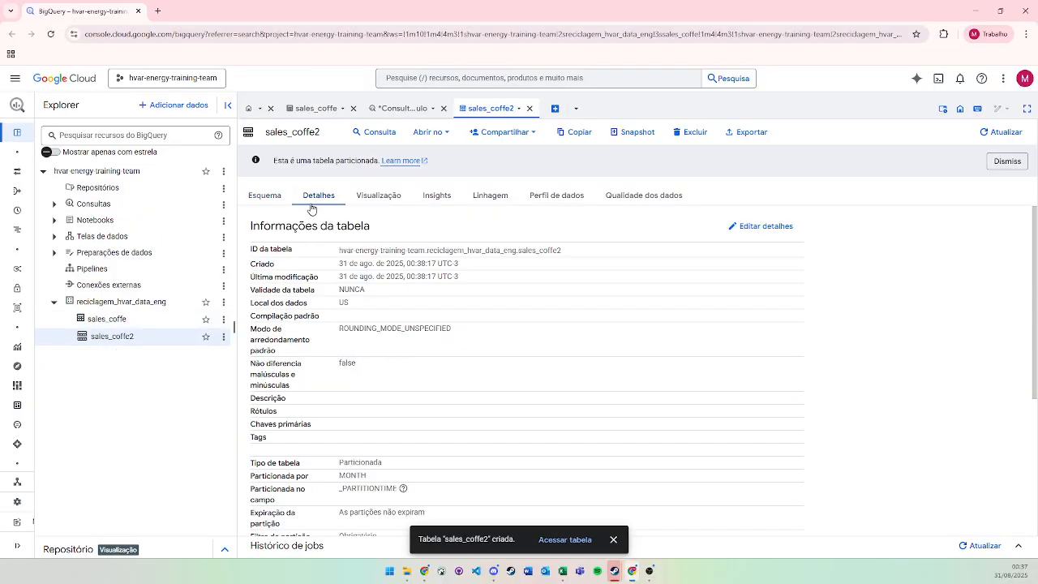
scroll(405, 324, "down", 2)
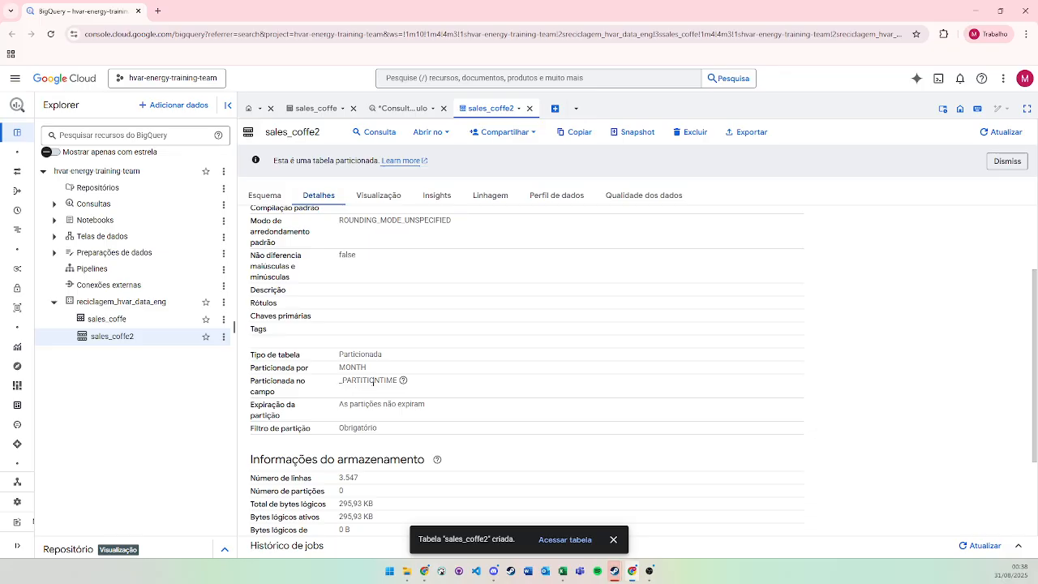
mouse_move(402, 380)
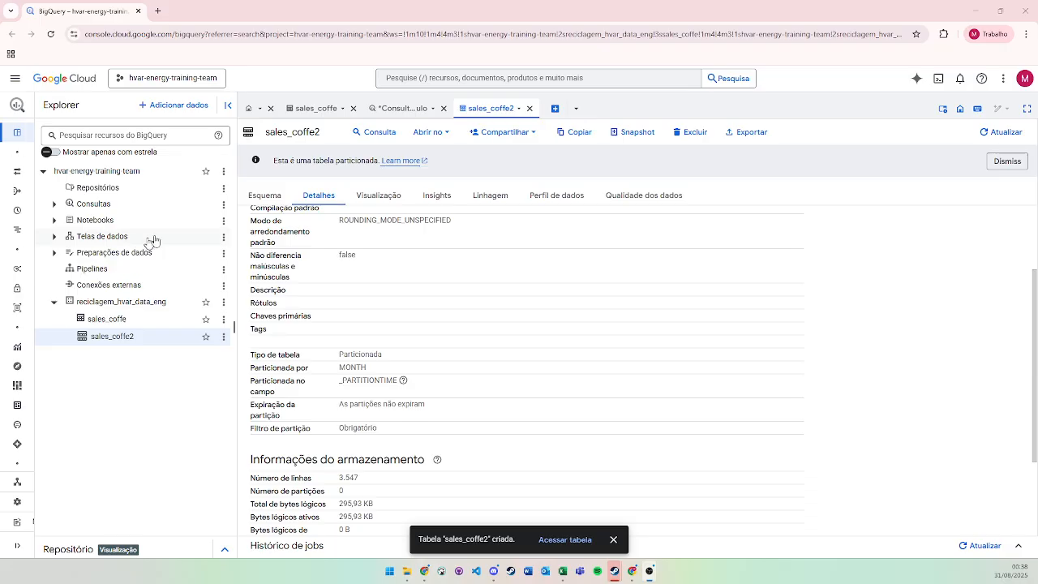
Open a new query on sales_coffe2 and add the existing SELECT * query on sales_coffe below it
left_click(224, 335)
left_click(232, 376)
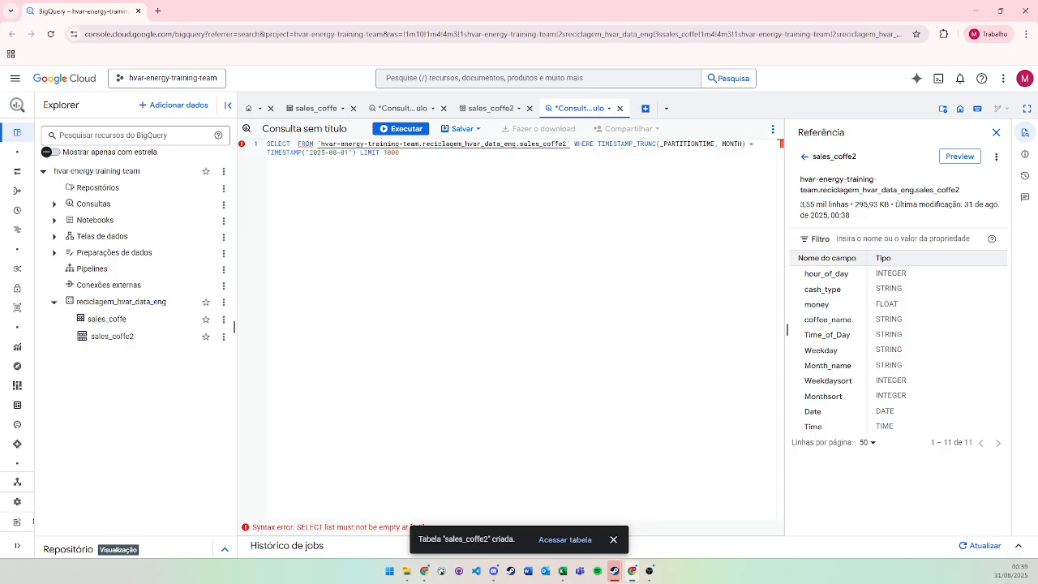
left_click(491, 108)
left_click(409, 108)
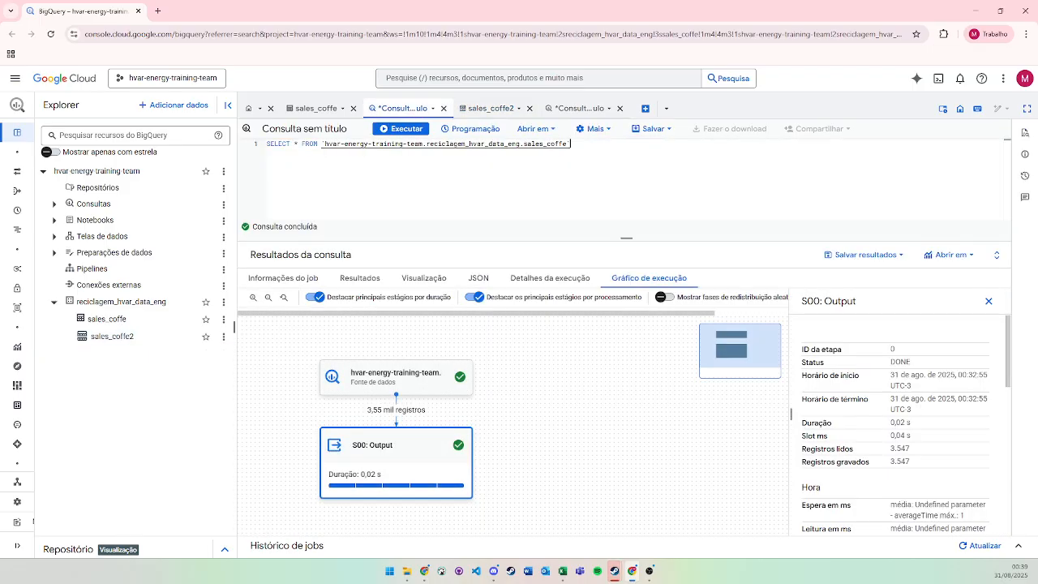
left_click(572, 107)
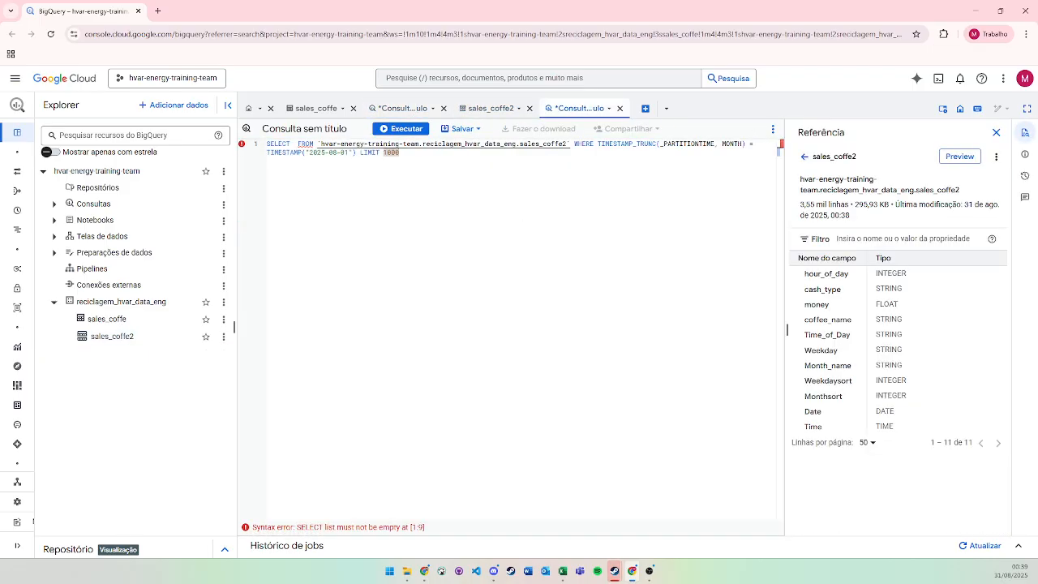
key("Return")
type("SELECT * FROM `hvar-energy-training-team.reciclagem_hvar_data_eng.sales_coffe`")
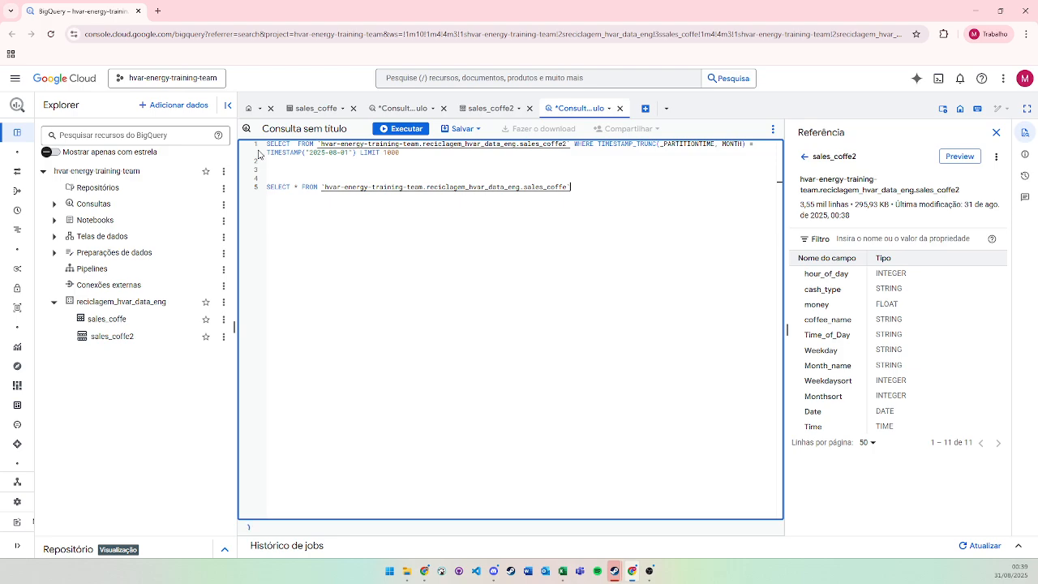
Make the sales_coffe2 query select all columns by adding * after SELECT
left_click(223, 336)
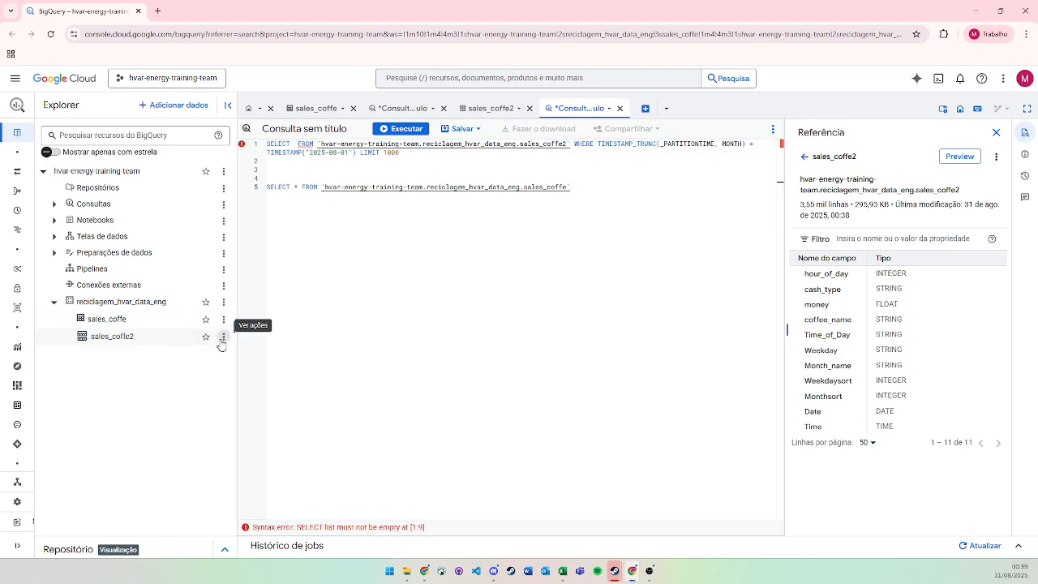
left_click(326, 255)
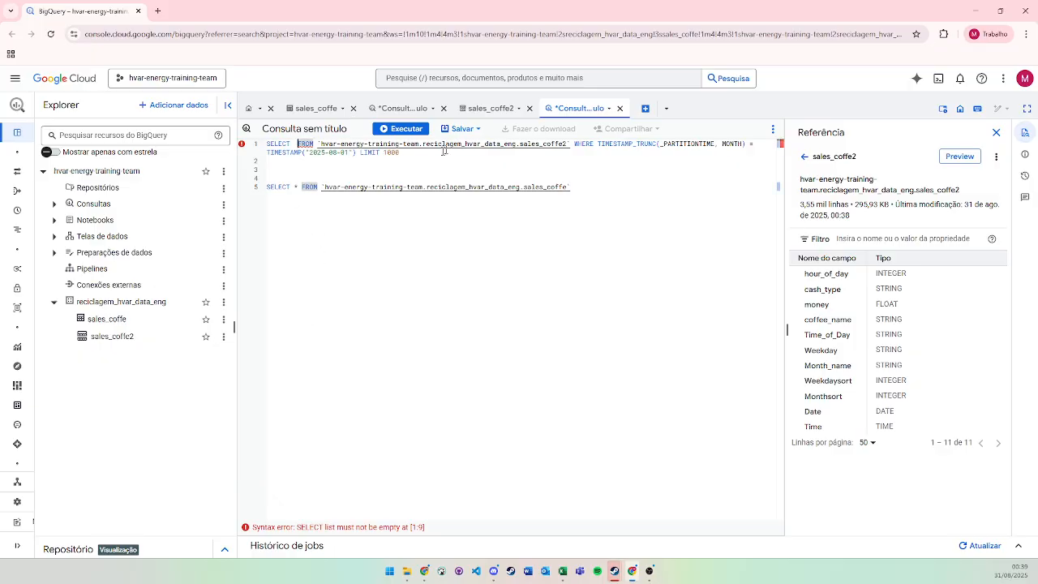
type("*")
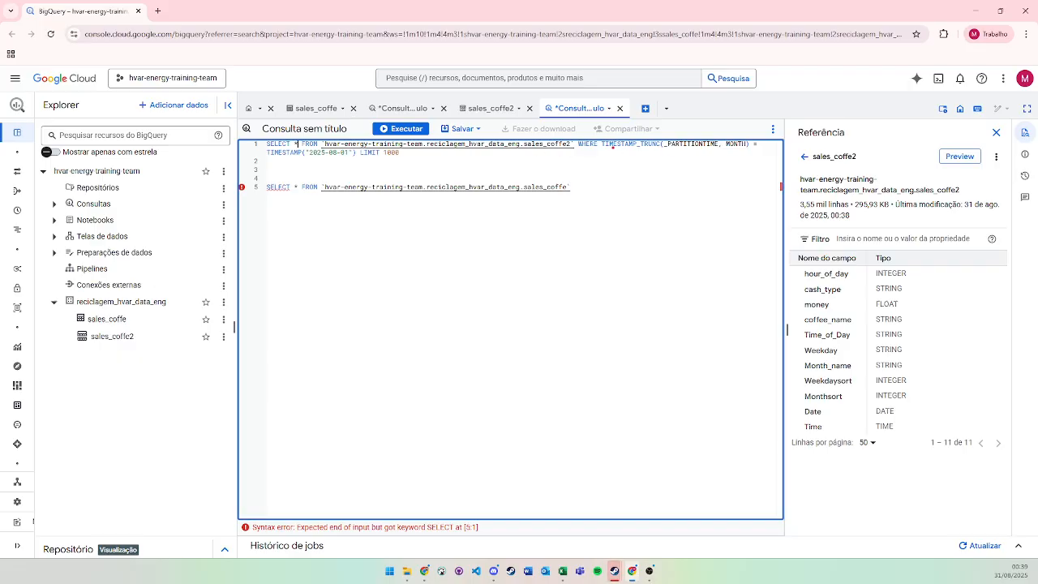
Close the table reference and examine the _PARTITIONTIME monthly filter and its date in the sales_coffe2 query
left_click_drag(756, 160, 765, 163)
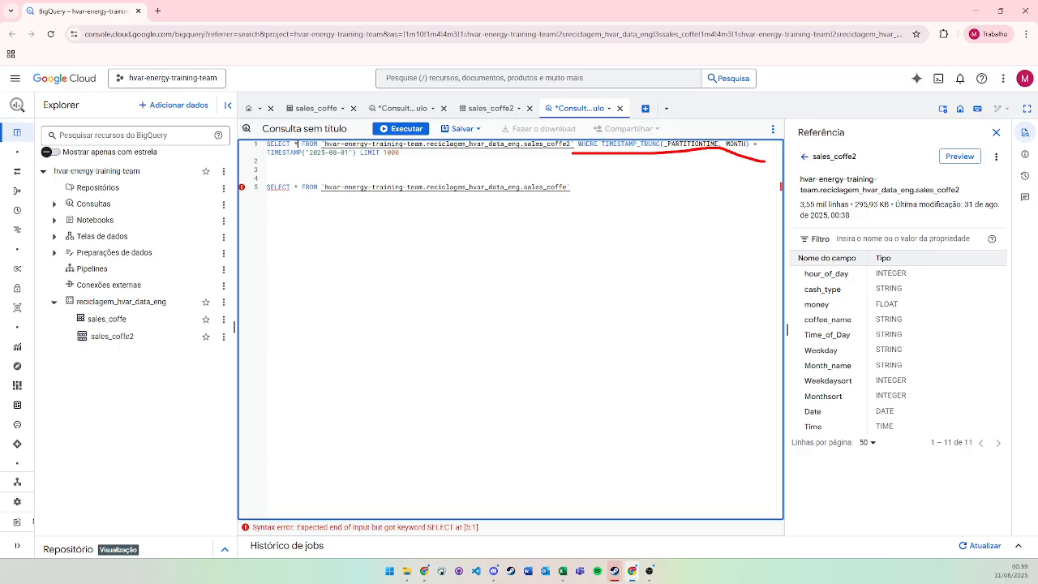
left_click(997, 132)
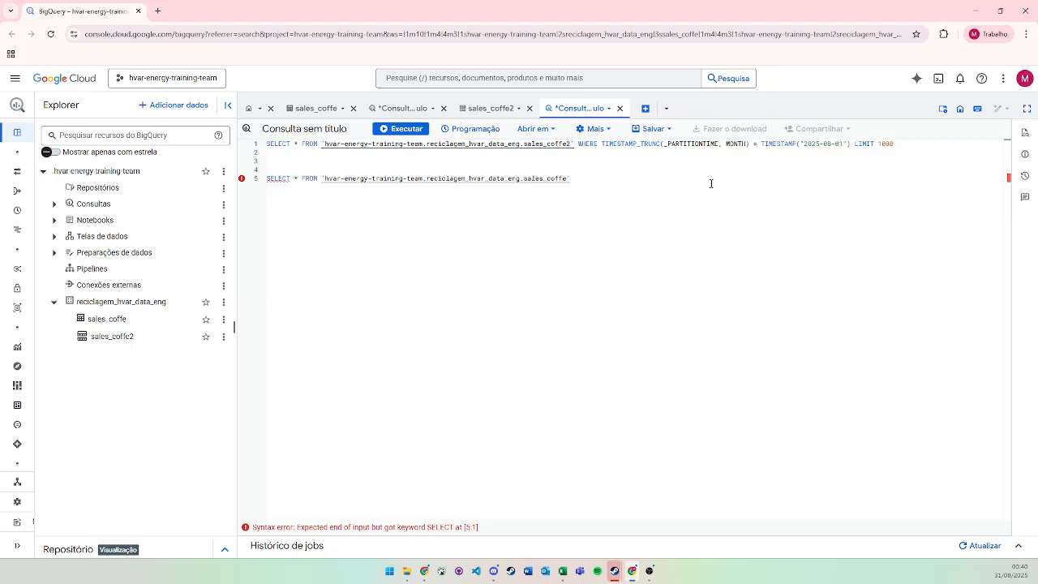
mouse_move(671, 157)
left_mouse_down()
mouse_move(723, 153)
mouse_move(739, 177)
mouse_move(749, 160)
left_mouse_up()
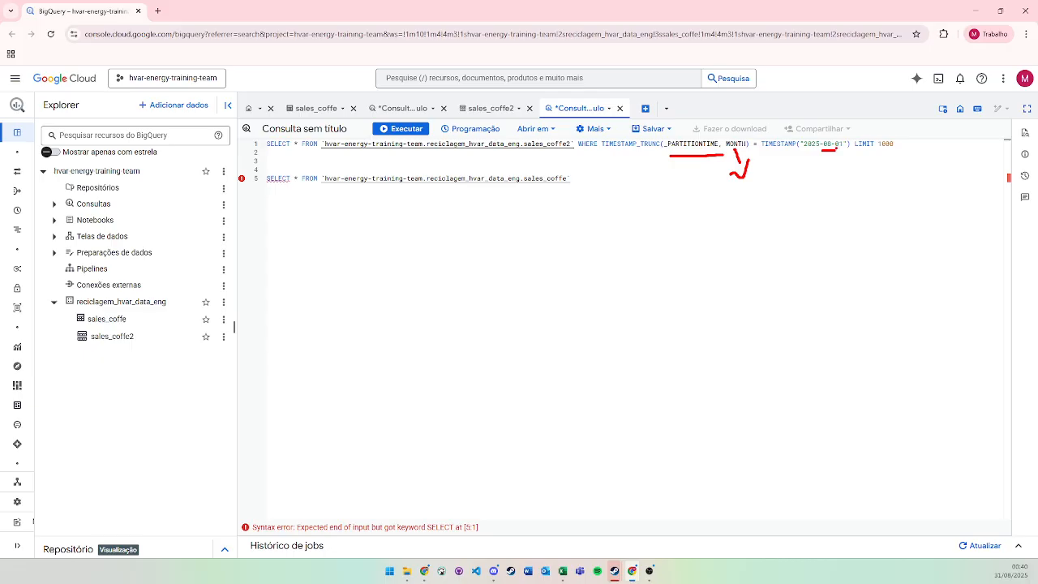
left_click_drag(812, 151, 811, 158)
key("Escape")
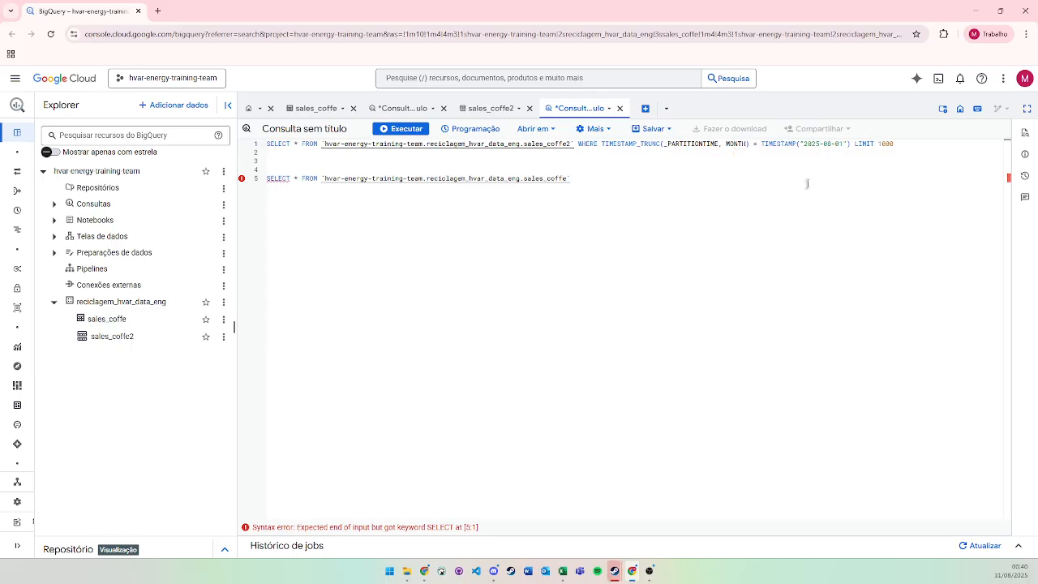
Run only the sales_coffe2 query with the 2025-08-01 partition filter, leaving out the LIMIT 1000 clause
left_click(902, 143)
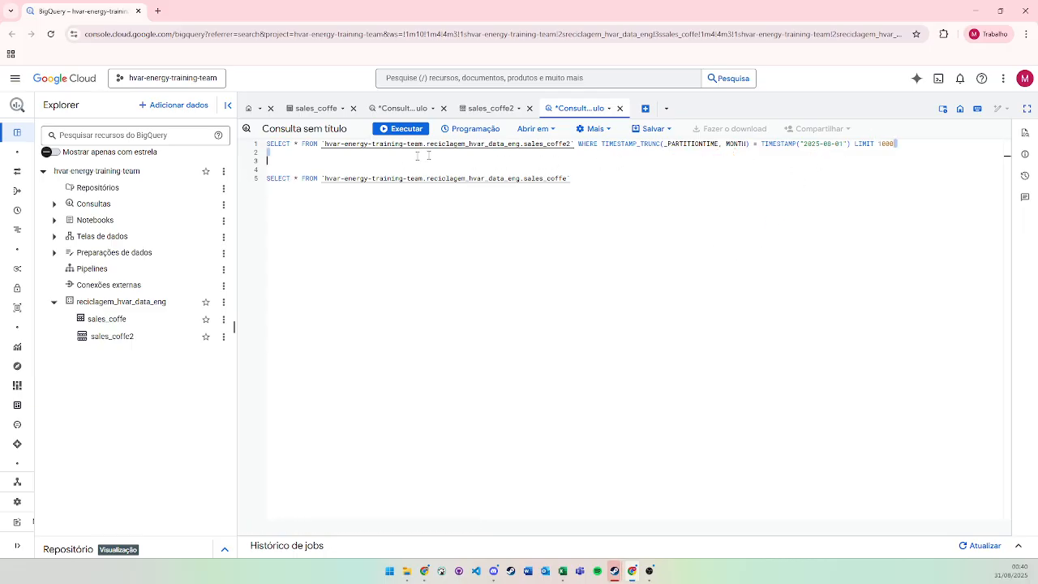
left_click_drag(853, 144, 384, 137)
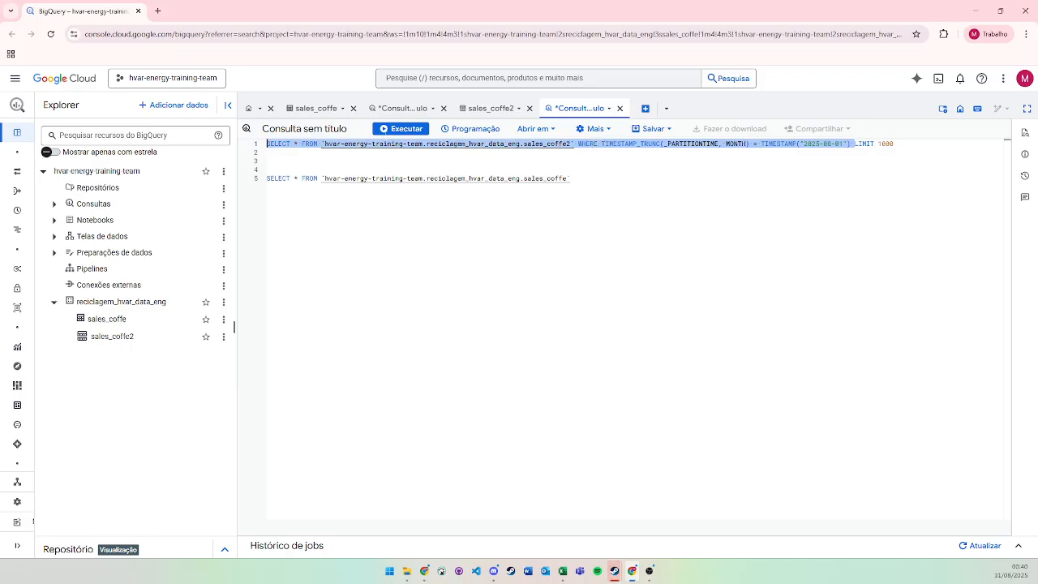
left_click(400, 128)
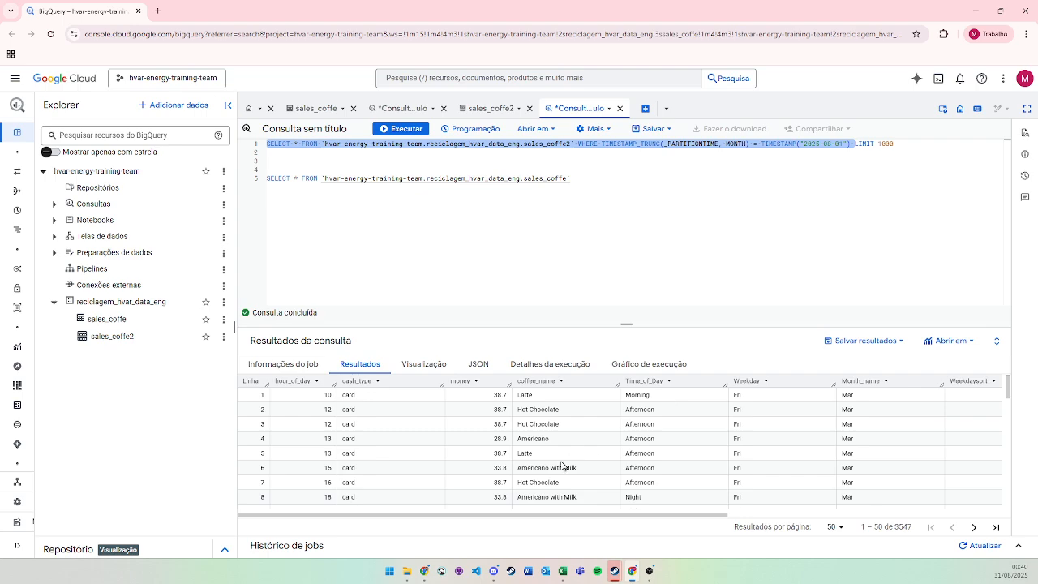
Sort the query results by Date in ascending order and examine the dates in the rows
left_click(527, 516)
left_click_drag(527, 515, 822, 516)
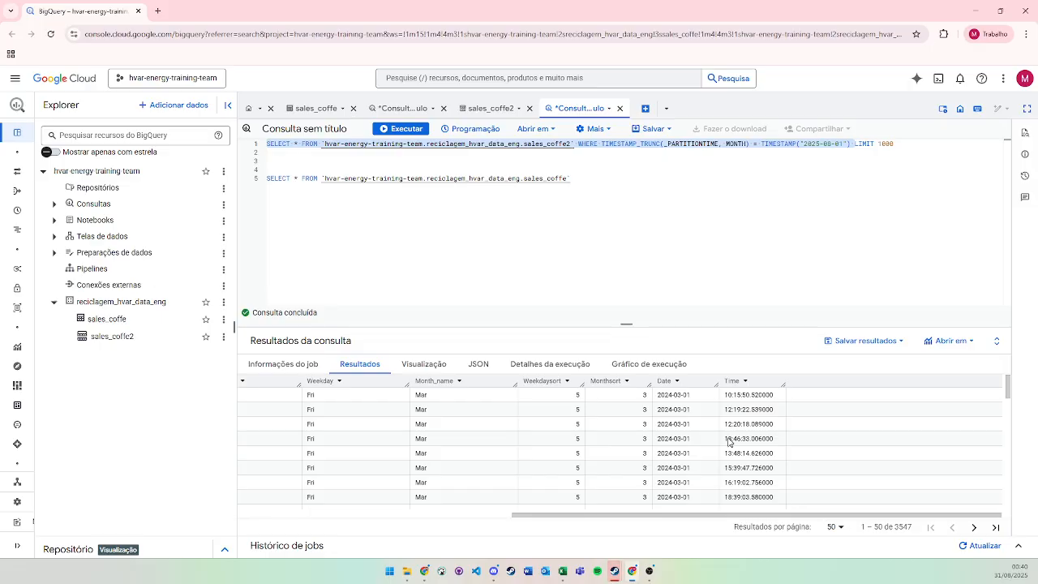
left_click(677, 380)
left_click(762, 402)
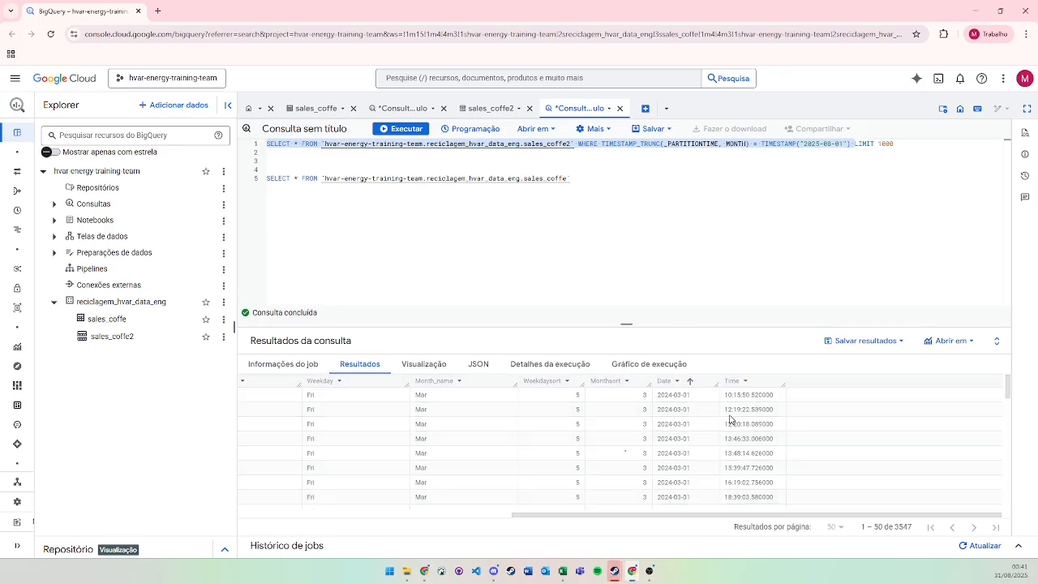
scroll(703, 457, "down", 10)
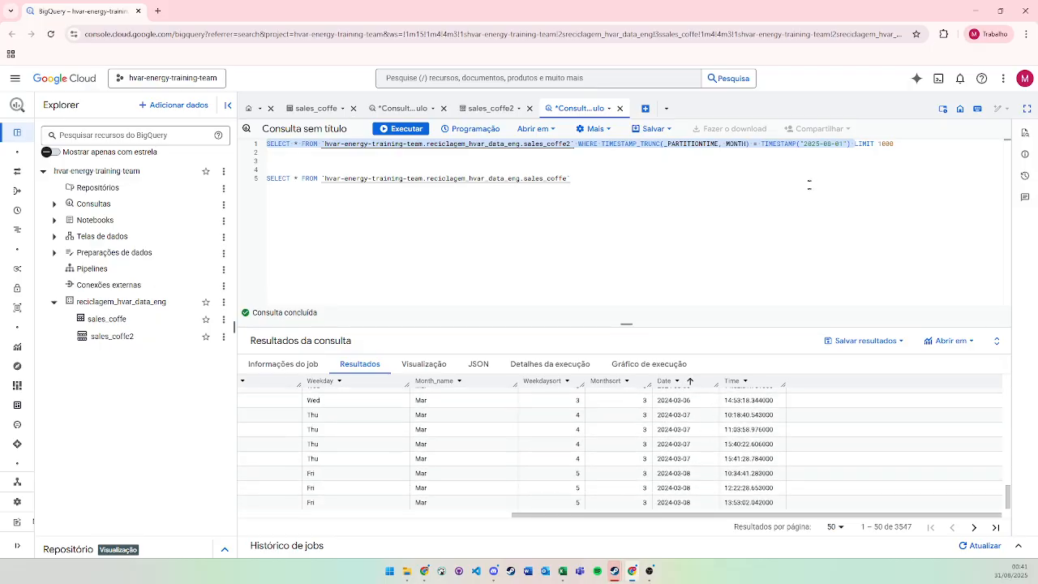
Change the partition filter date to 2024-03-01 and run the full sales_coffe2 query including LIMIT 1000
left_click(271, 152)
key("BackSpace")
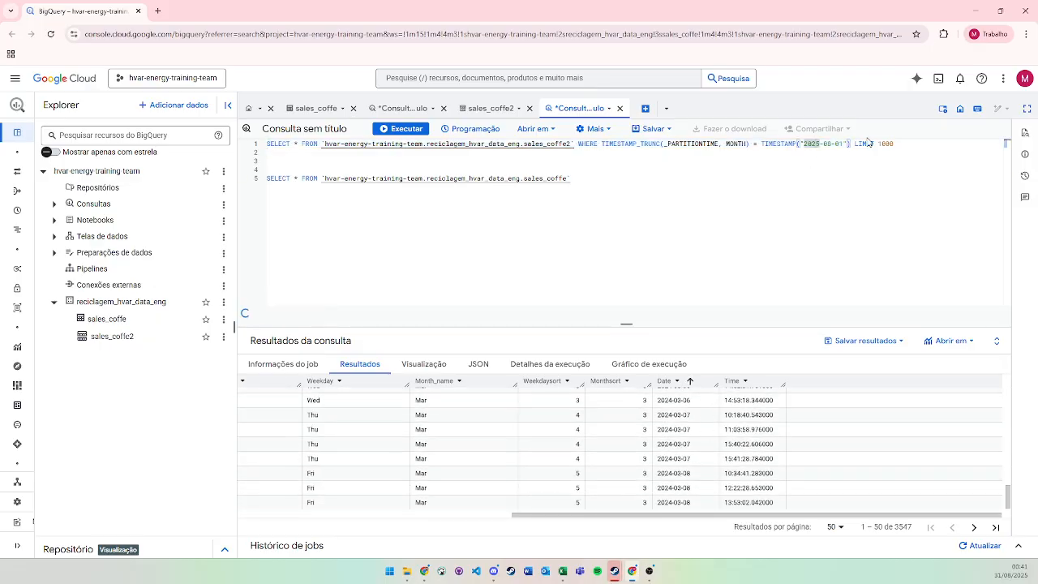
type("4-0")
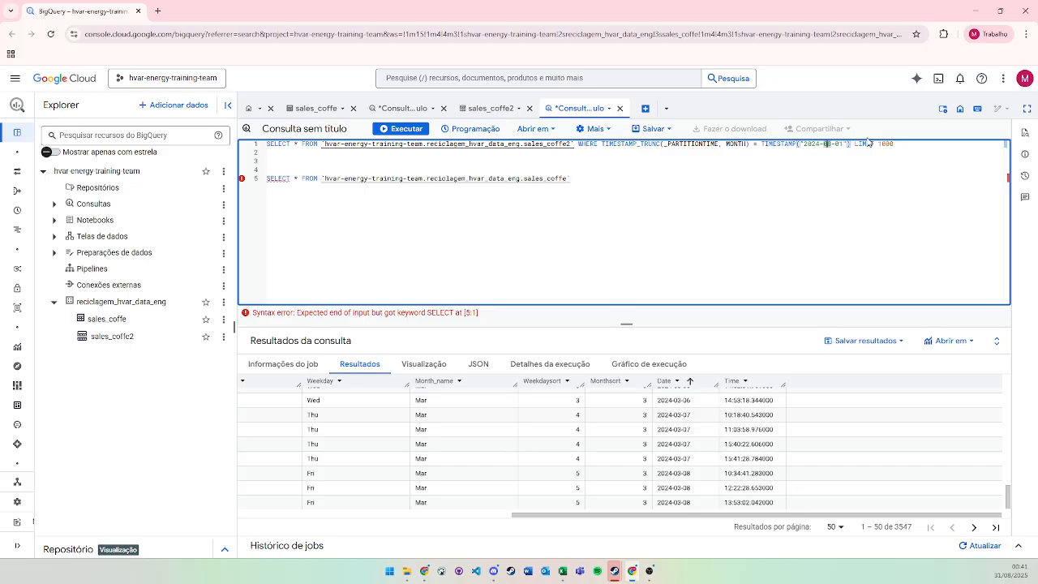
type("3")
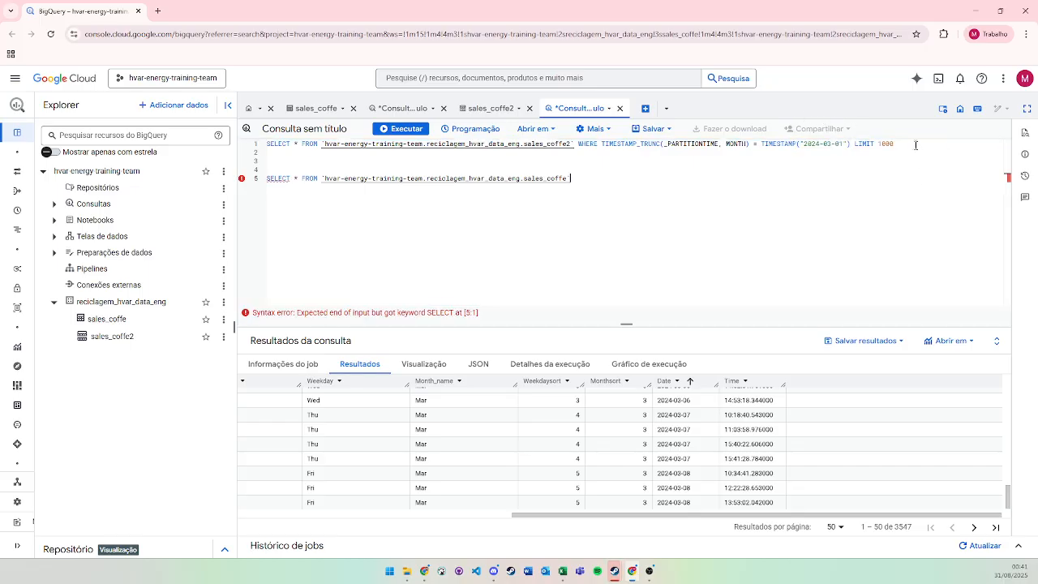
left_click_drag(916, 145, 317, 121)
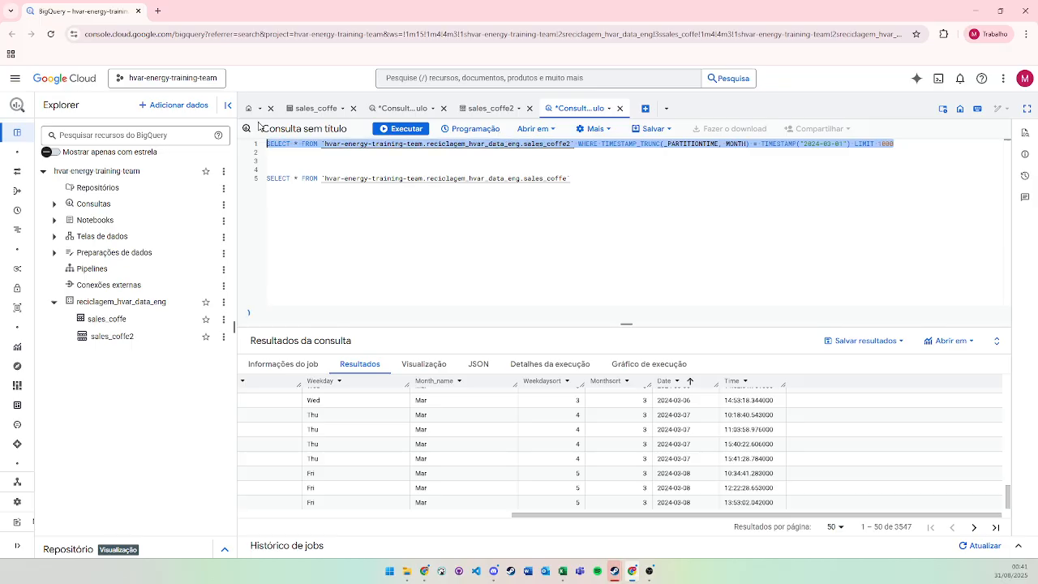
key("ctrl+Return")
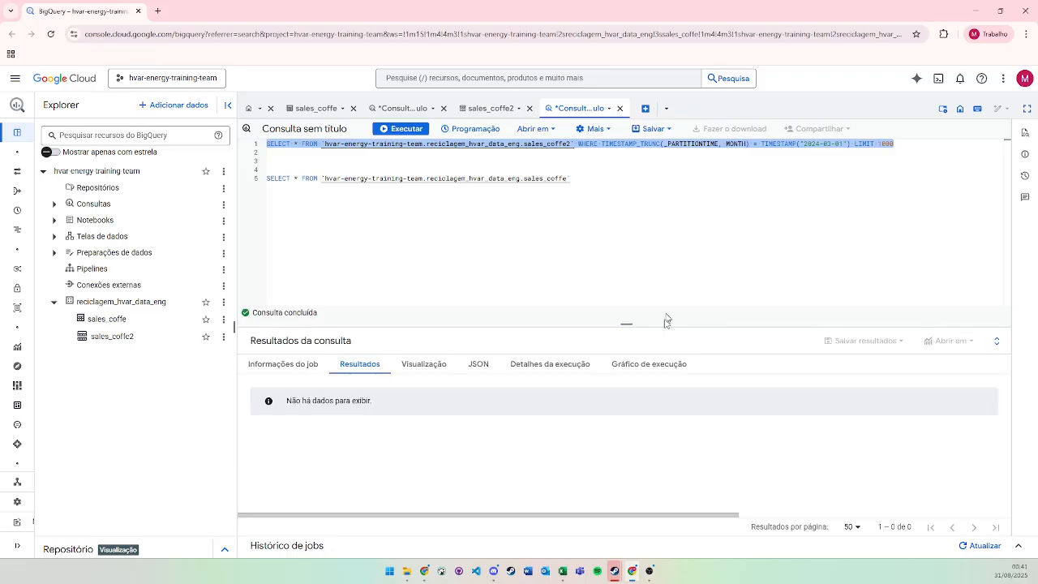
Run the sales_coffe2 query for 2024-03-01 again, leaving out the LIMIT clause
left_click_drag(851, 143, 257, 150)
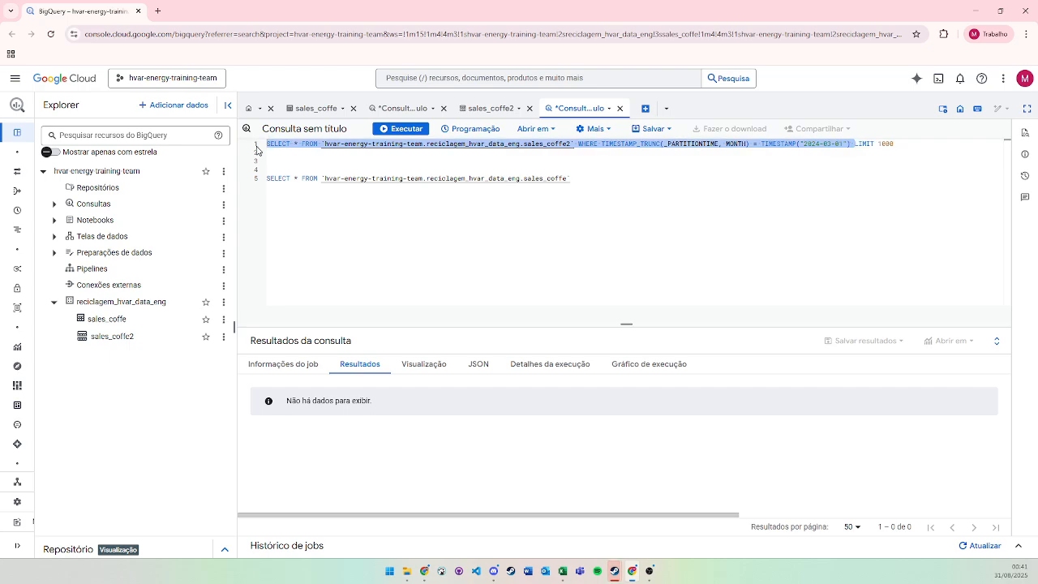
key("ctrl+Return")
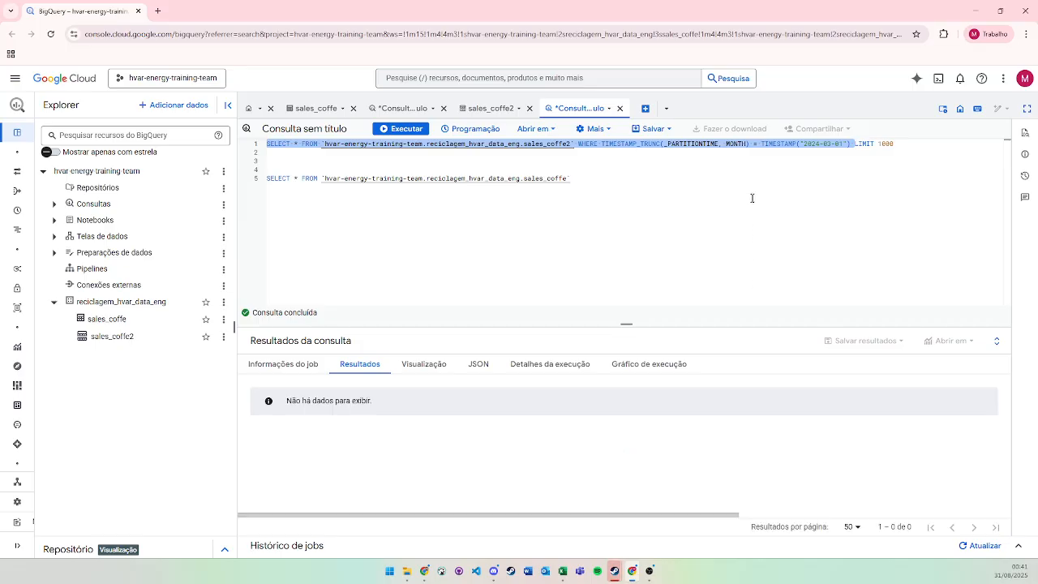
key("Down")
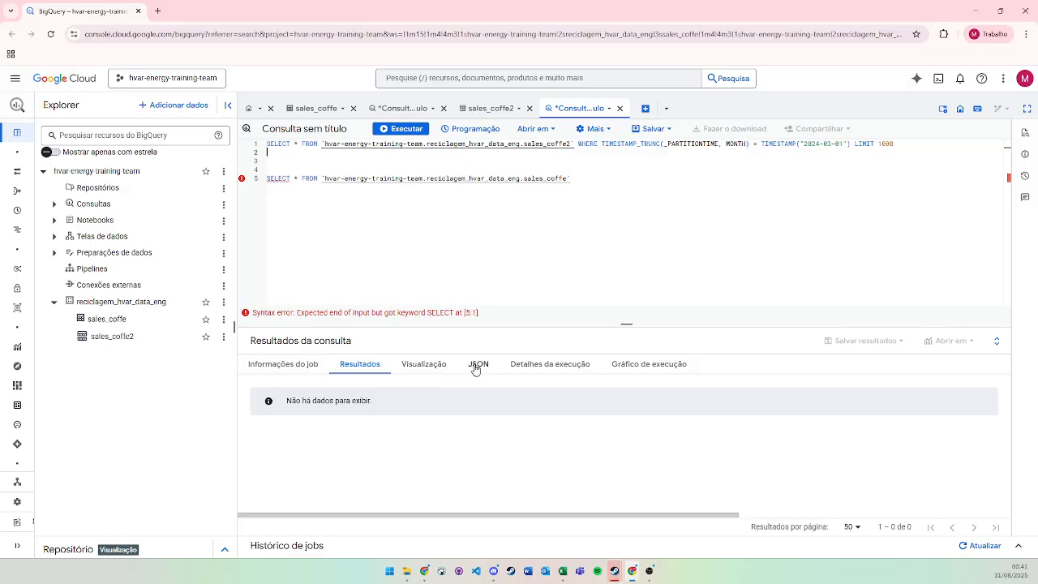
Show the execution details of the sales_coffe2 query in an enlarged results area and expand the S00: Output stage
left_click(567, 364)
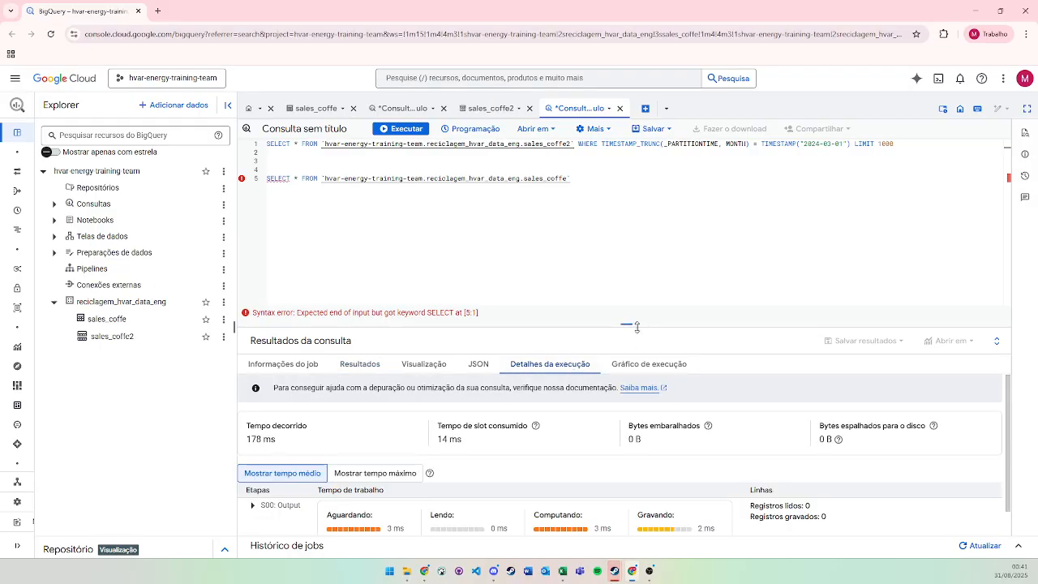
left_click_drag(640, 327, 652, 217)
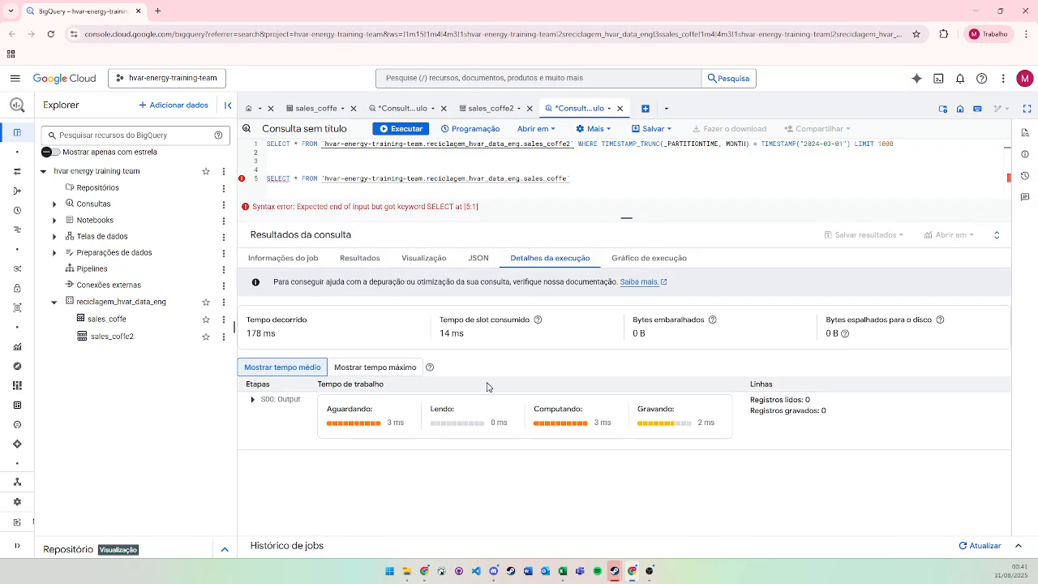
left_click(252, 399)
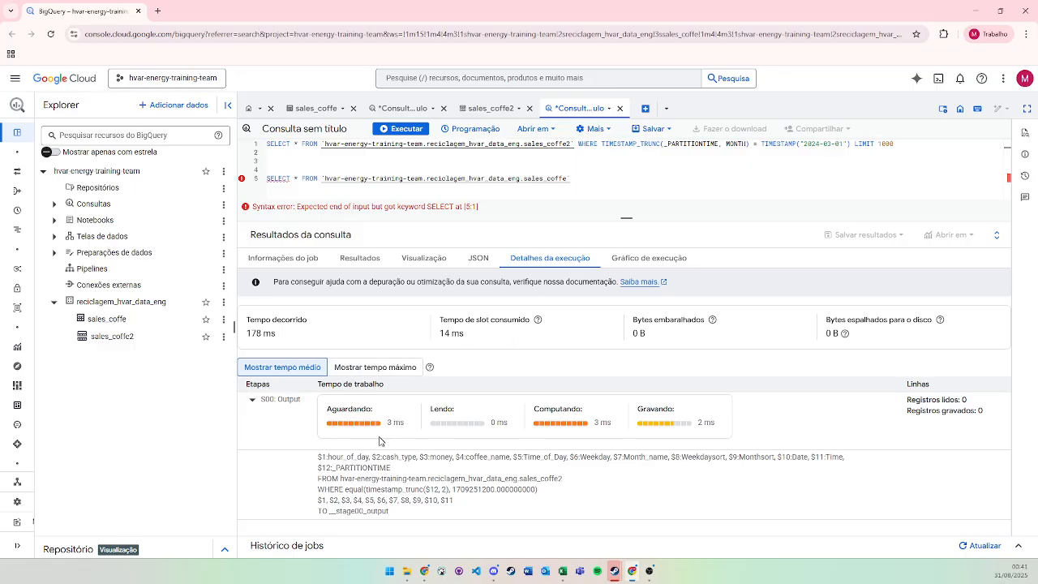
Examine the source table and S00: Output stage in the execution graph, and compare them with the sales_coffe query's graph
left_click(635, 259)
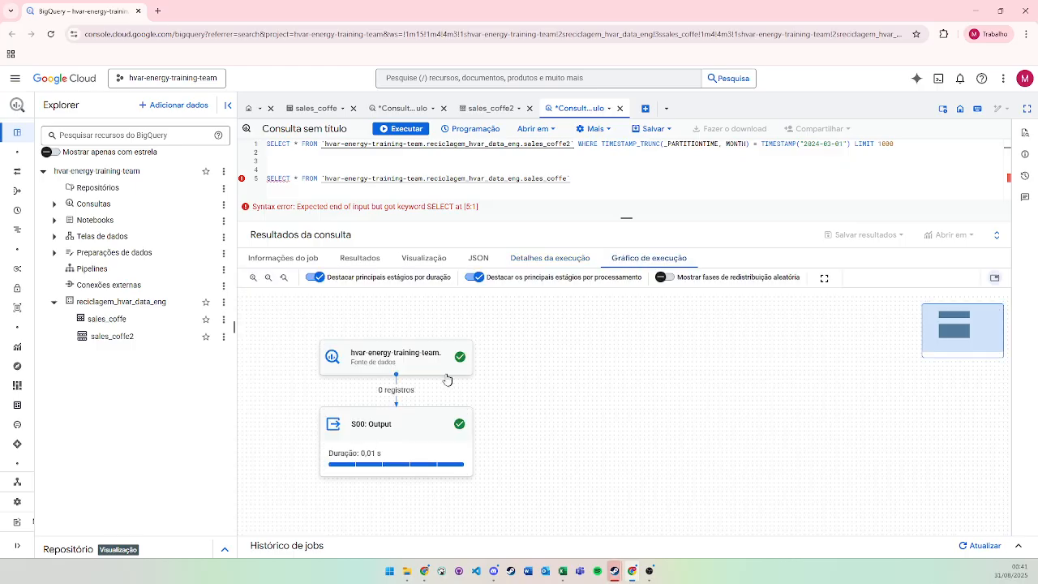
left_click(416, 367)
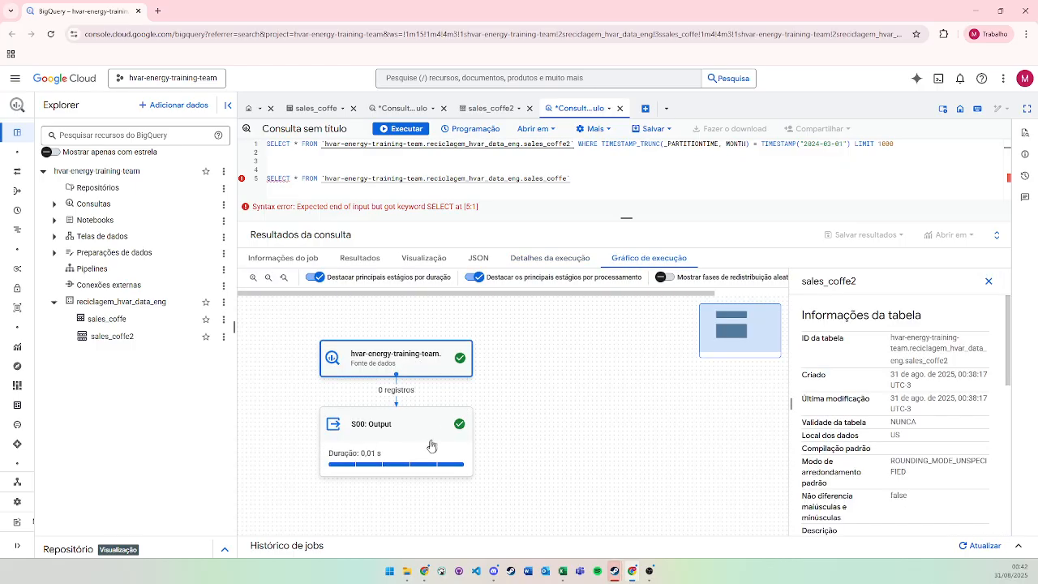
left_click(418, 451)
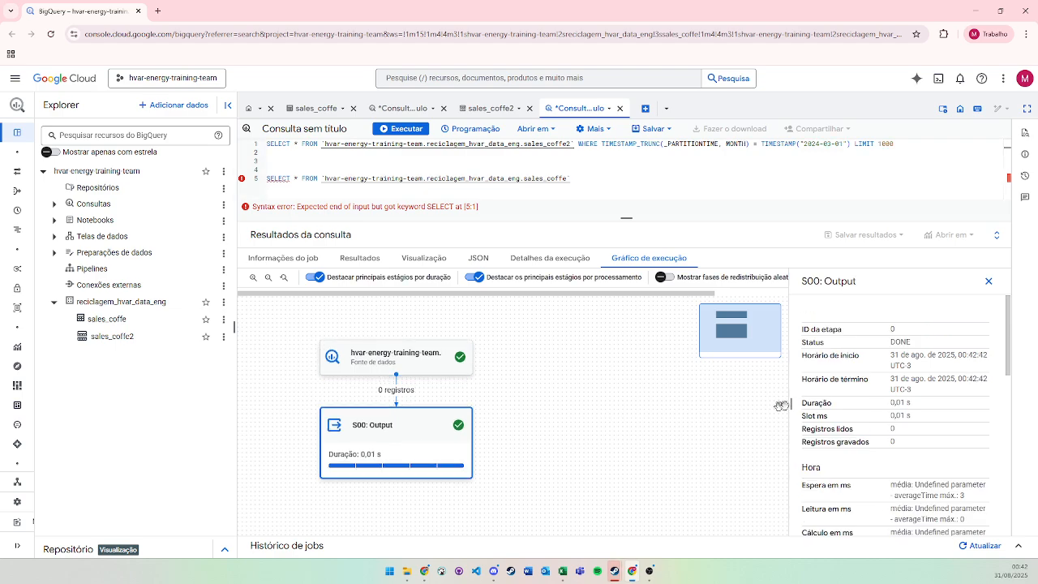
scroll(919, 421, "down", 1)
scroll(918, 422, "down", 5)
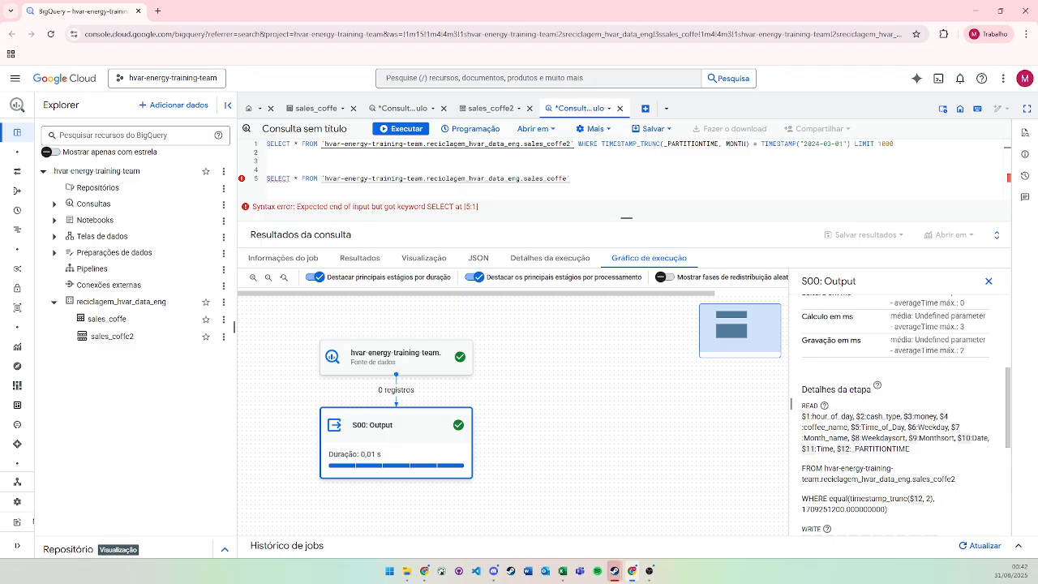
scroll(917, 417, "down", 4)
scroll(917, 418, "up", 1)
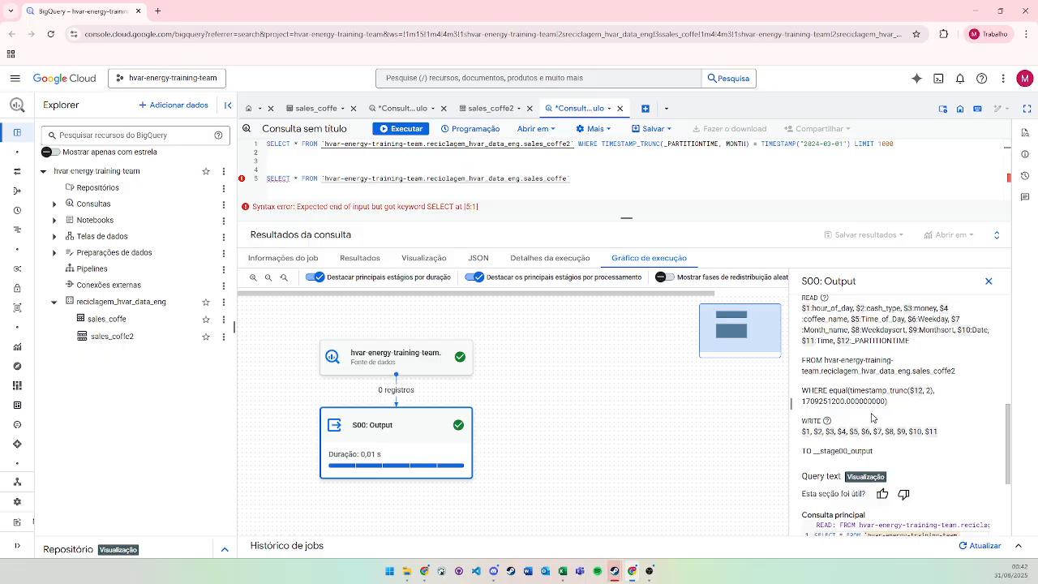
scroll(885, 425, "down", 3)
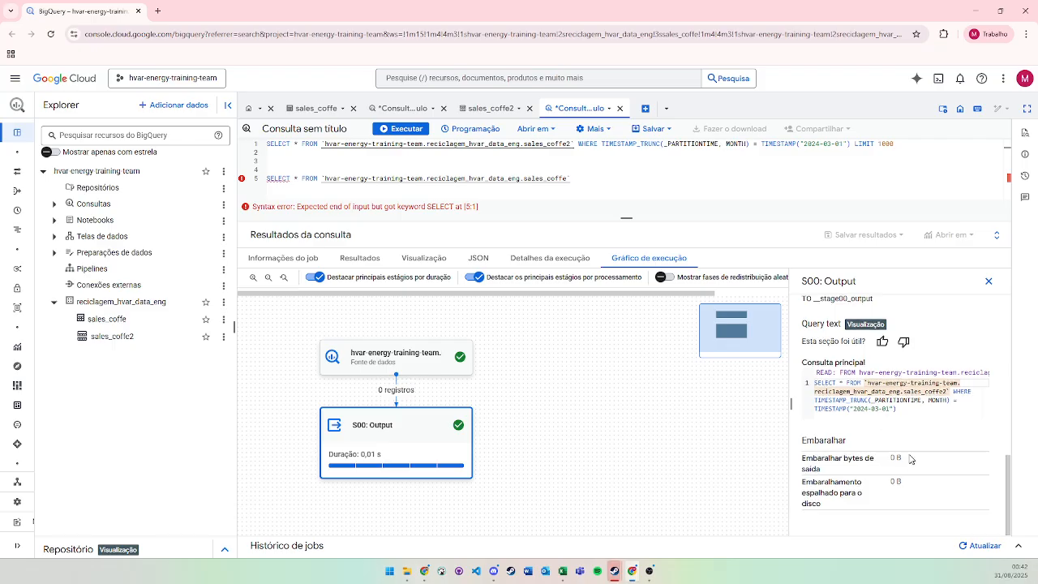
scroll(913, 446, "up", 3)
scroll(913, 446, "up", 4)
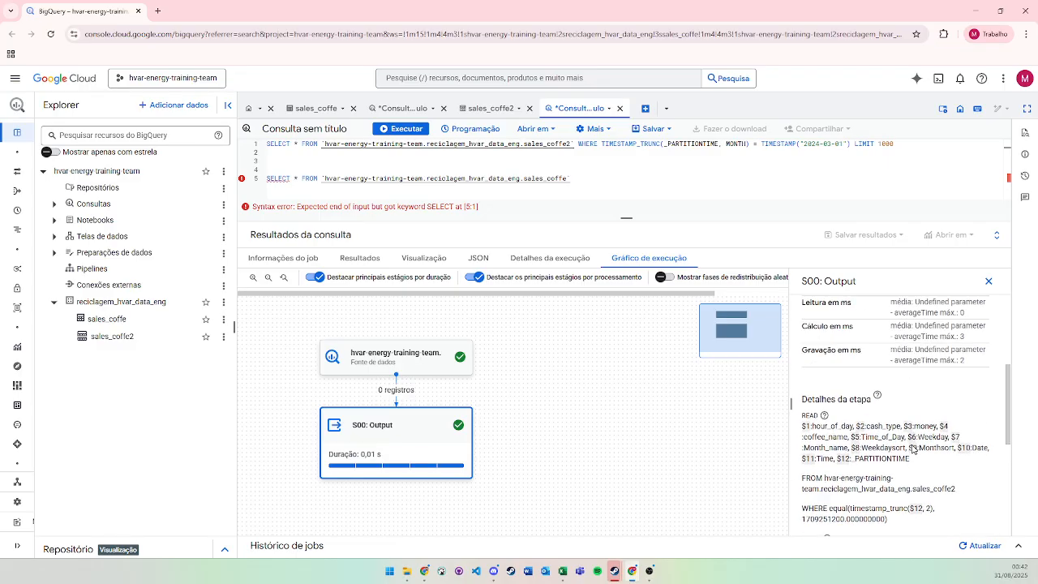
scroll(912, 442, "up", 2)
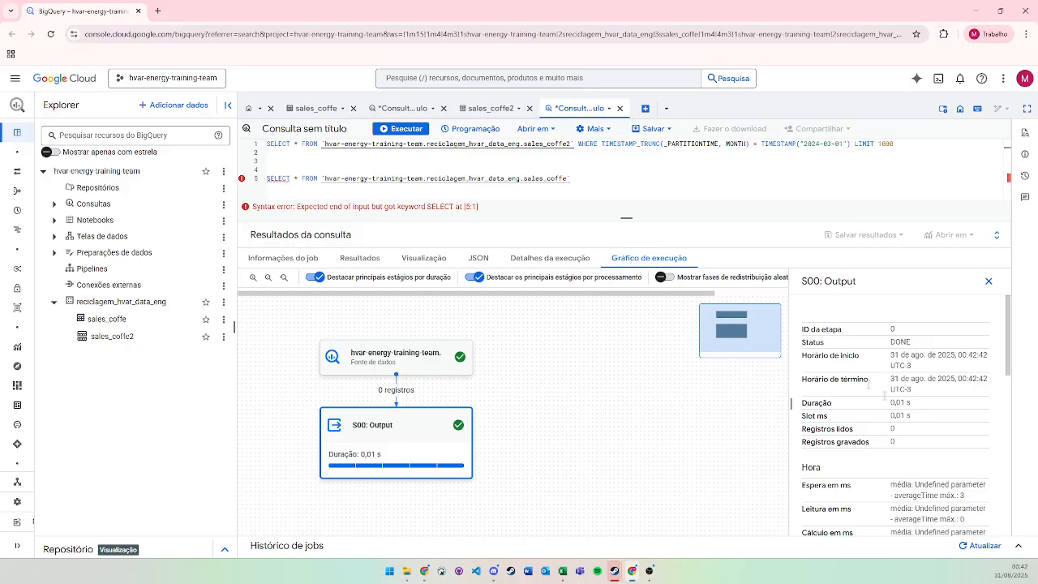
left_click(395, 112)
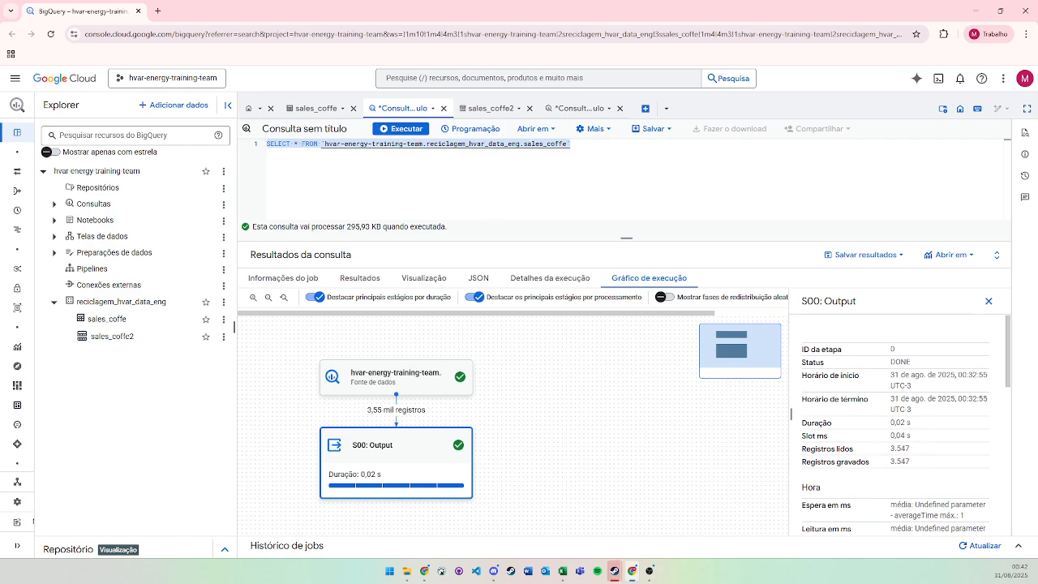
left_click(576, 108)
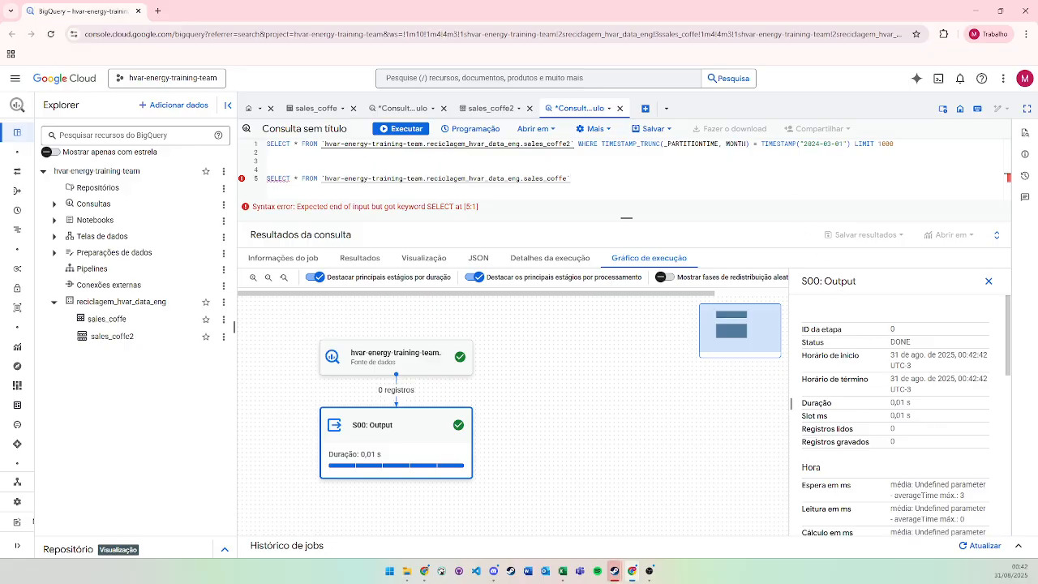
Restore the 2025-08-01 partition filter and the SELECT asterisk in the sales_coffe2 query, and run it without the LIMIT clause
key("ctrl+z")
key("ctrl+z")
key("ctrl+z")
key("ctrl+z")
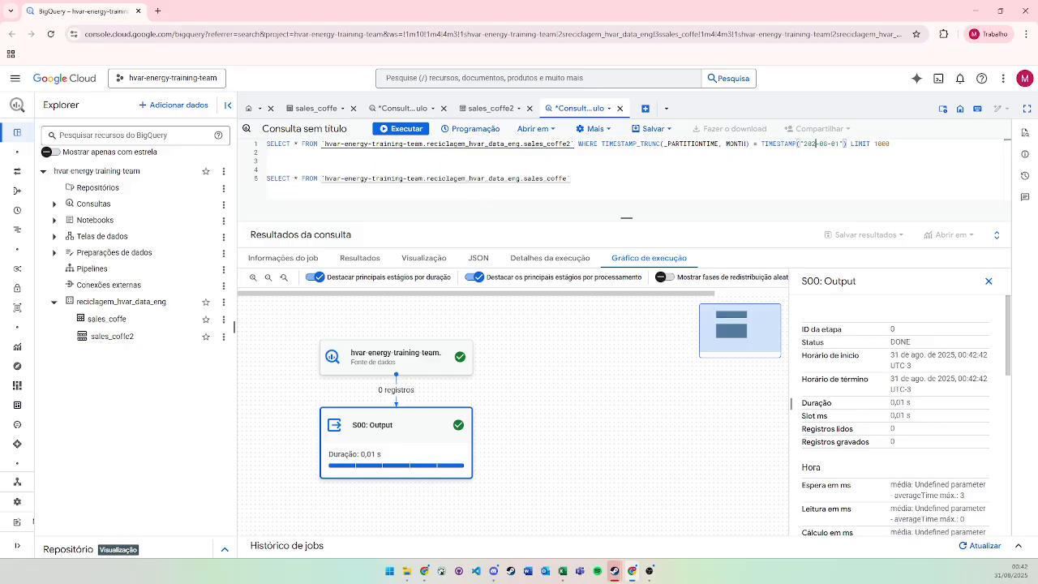
key("ctrl+z")
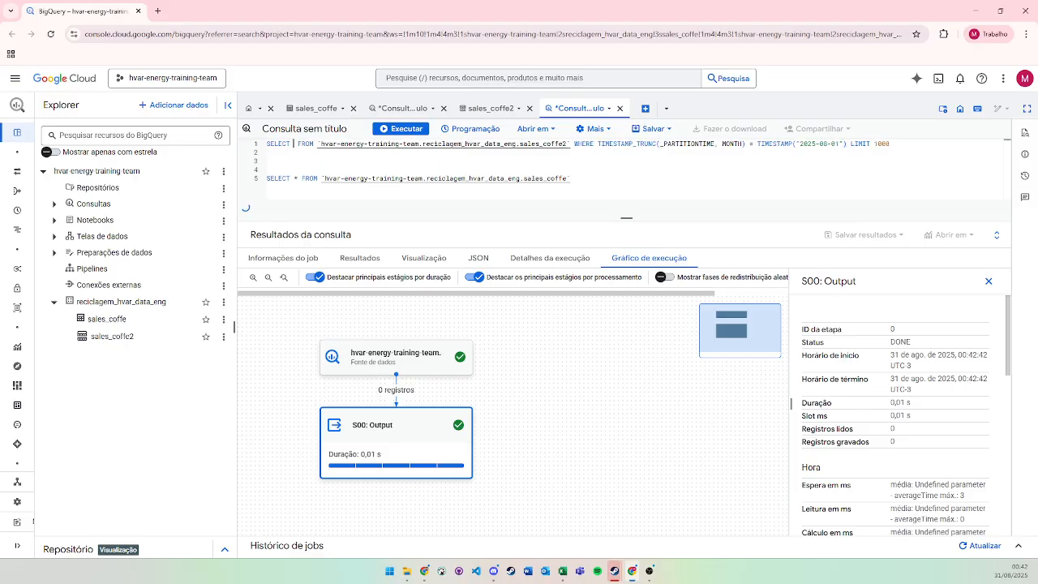
type("*")
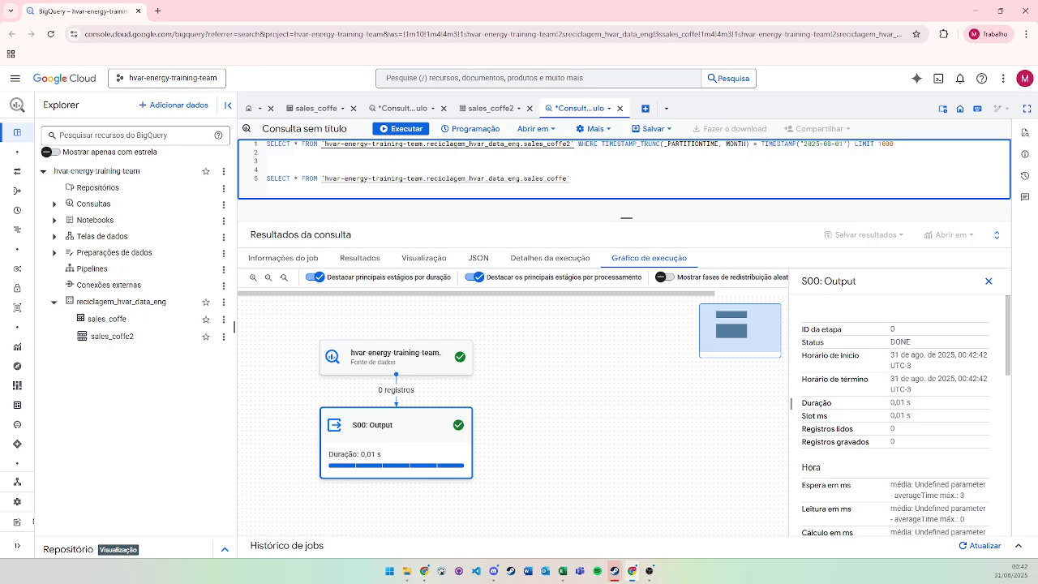
left_click_drag(850, 143, 233, 148)
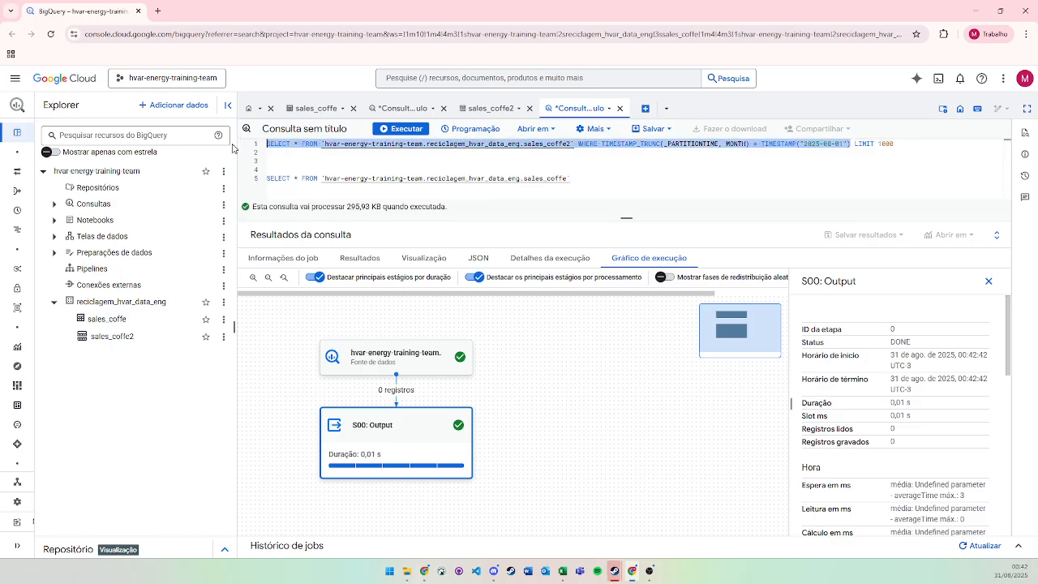
key("ctrl+Return")
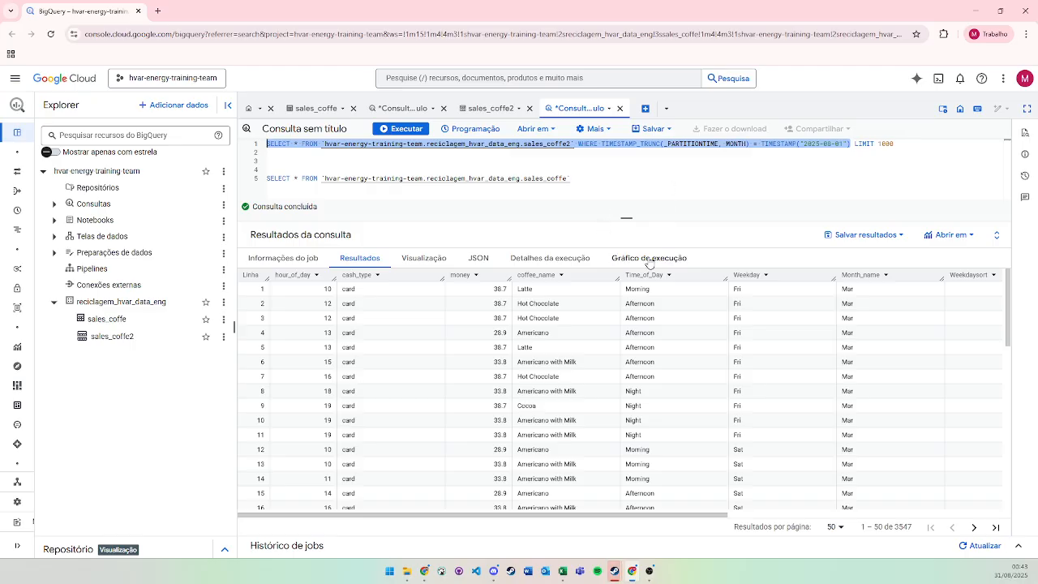
Compare the S00: Output stage of the 2025-08-01 sales_coffe2 run with the same stage of the sales_coffe query
left_click(648, 261)
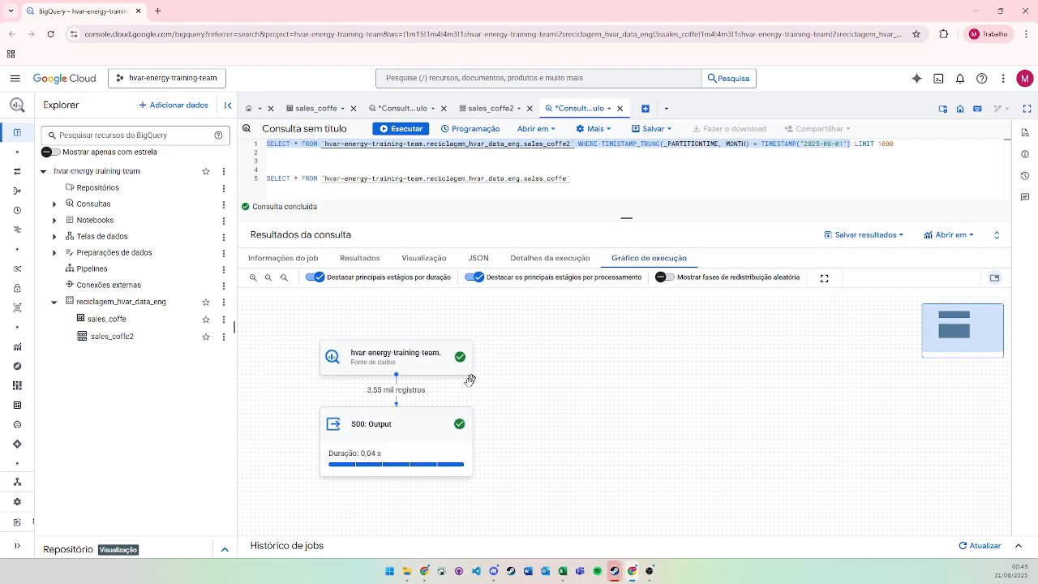
left_click(427, 444)
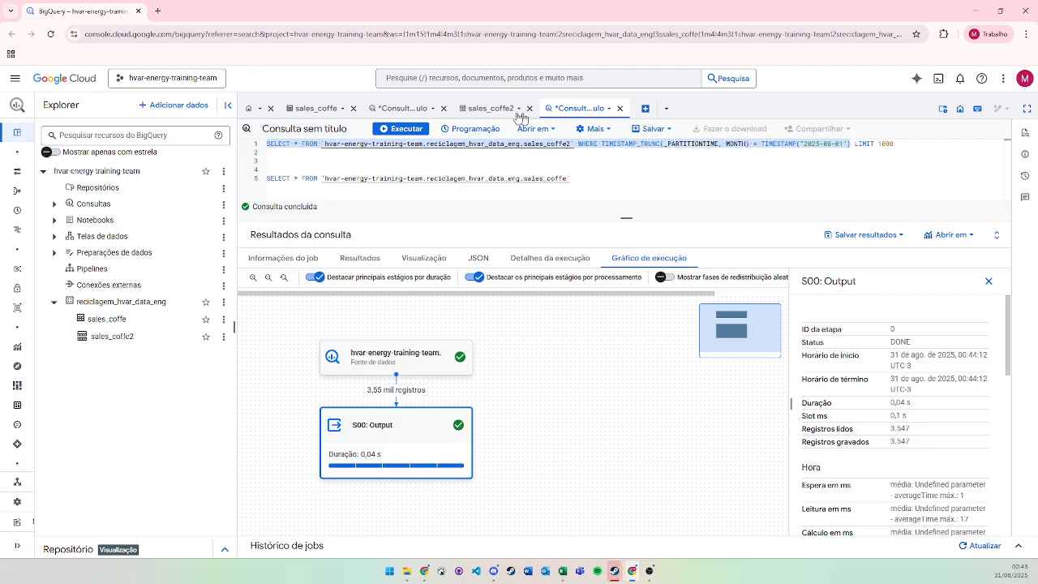
left_click(394, 111)
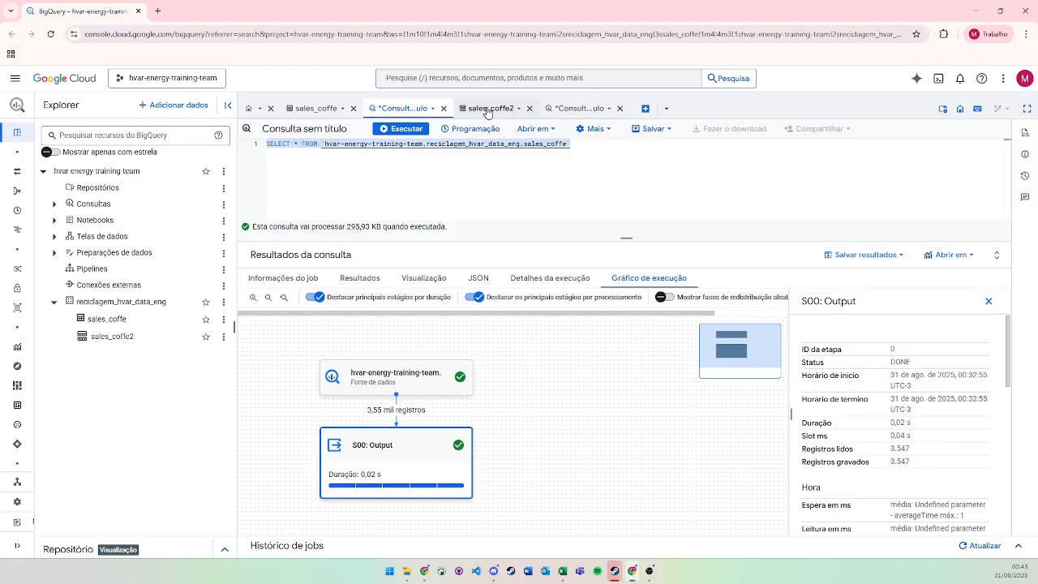
left_click(565, 111)
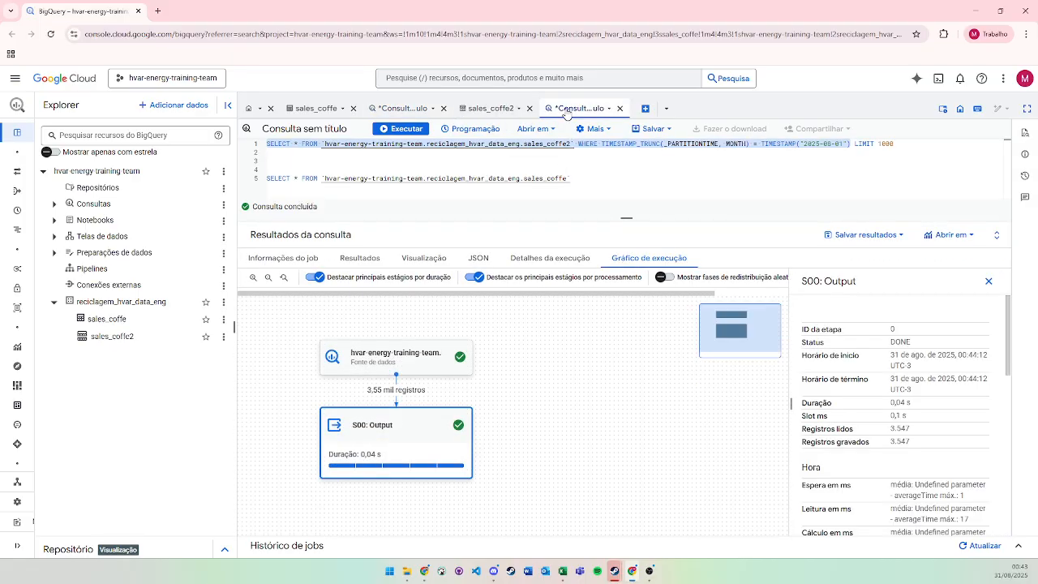